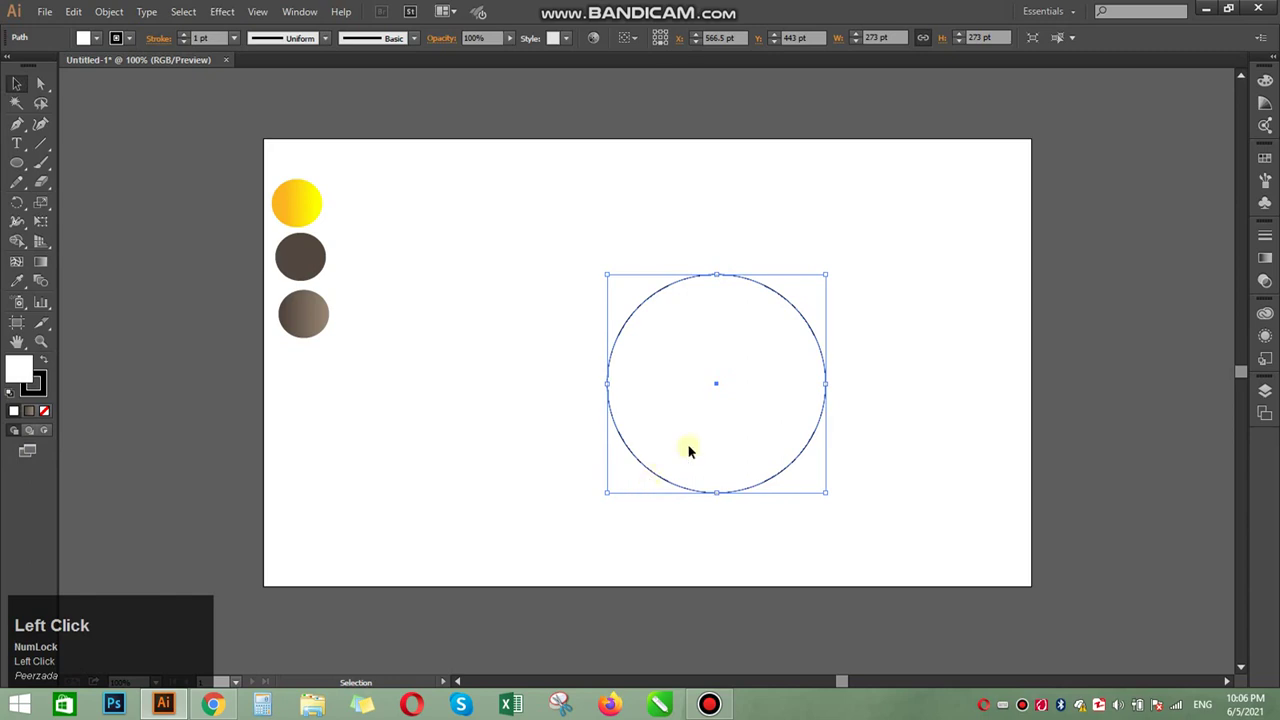
# - Move the circle higher on the artboard and paste a copy in front, scaled down concentrically to about 177 pt
pyautogui.moveTo(688, 451); pyautogui.dragTo(662, 389)
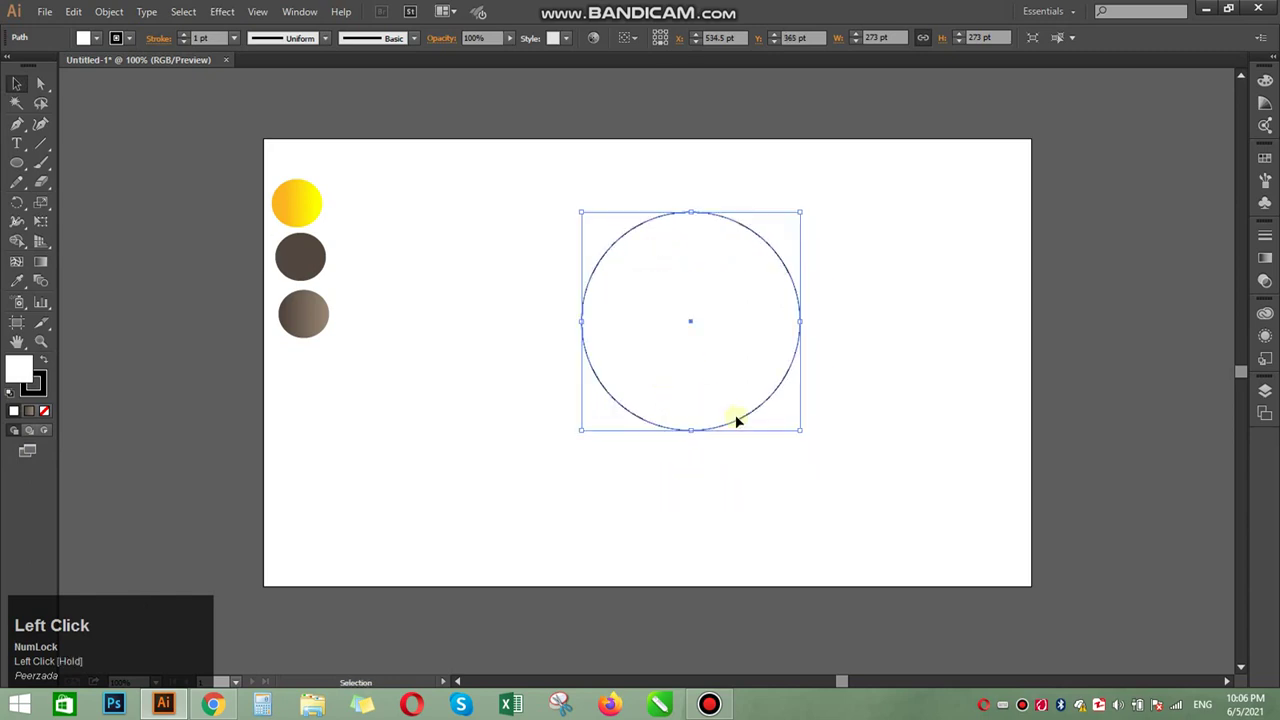
pyautogui.click(73, 11)
pyautogui.click(131, 89)
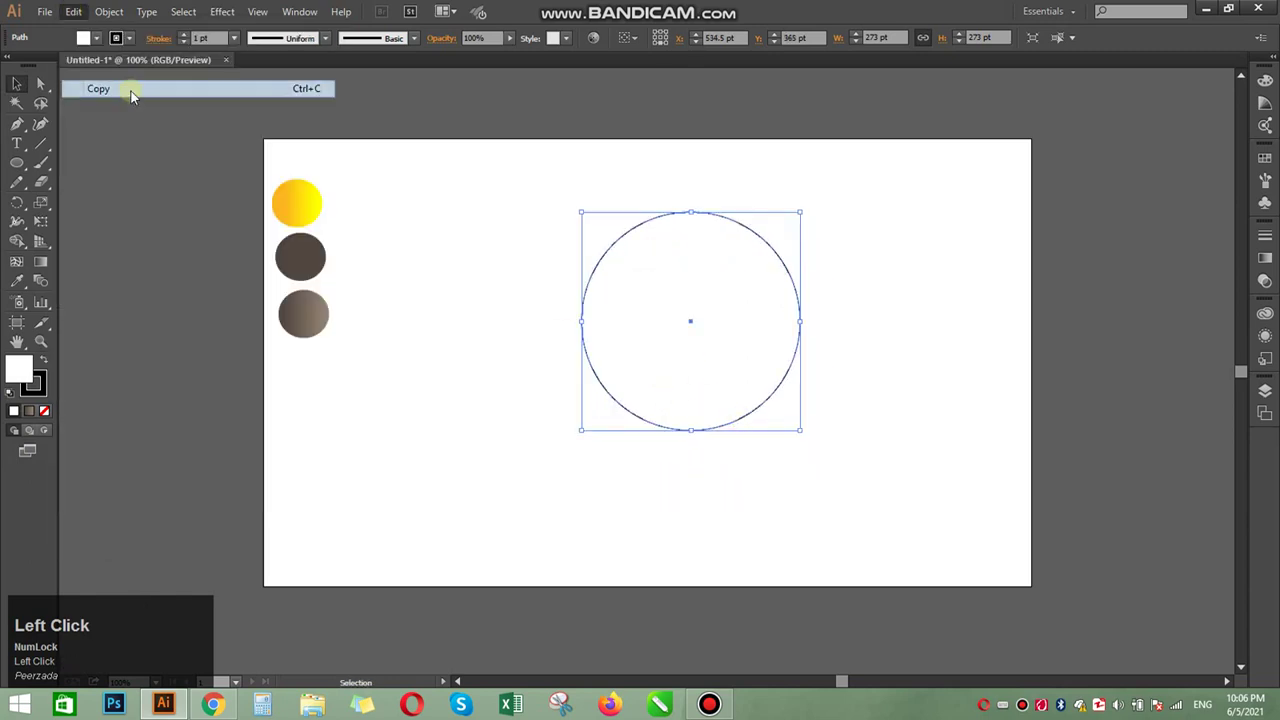
pyautogui.click(70, 12)
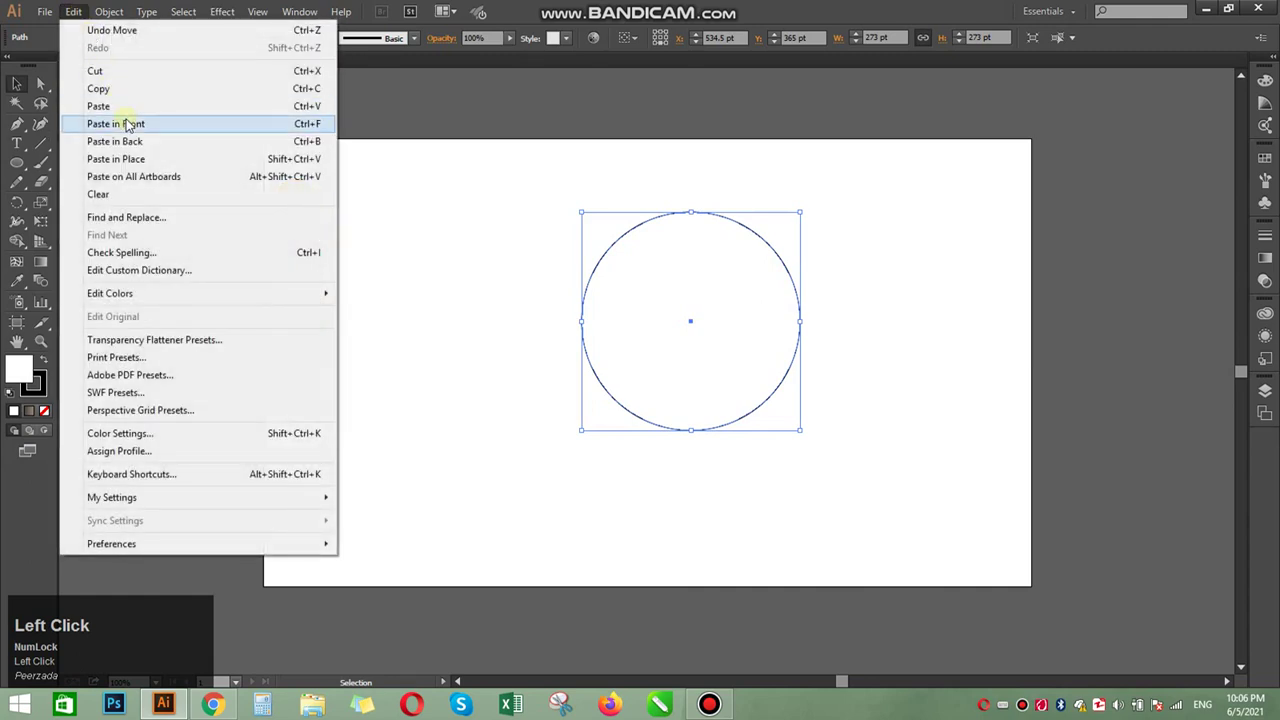
pyautogui.click(127, 122)
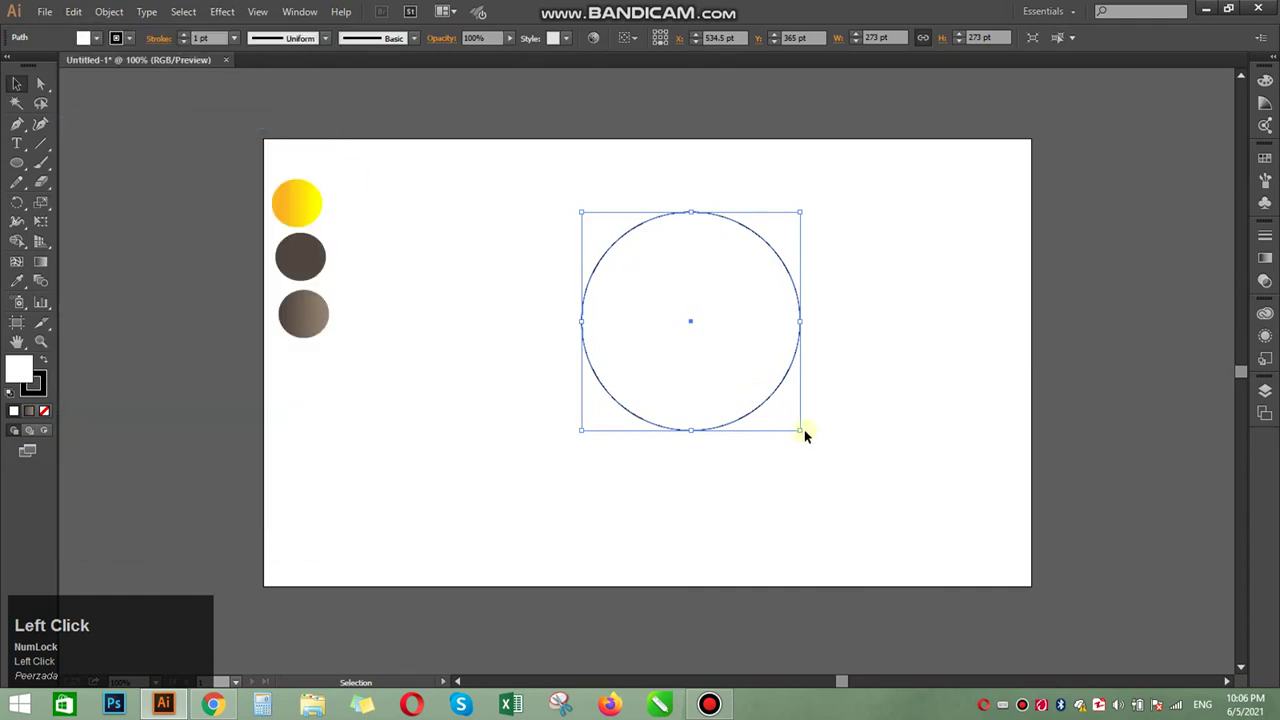
pyautogui.moveTo(800, 431); pyautogui.dragTo(766, 391)
pyautogui.click(885, 349)
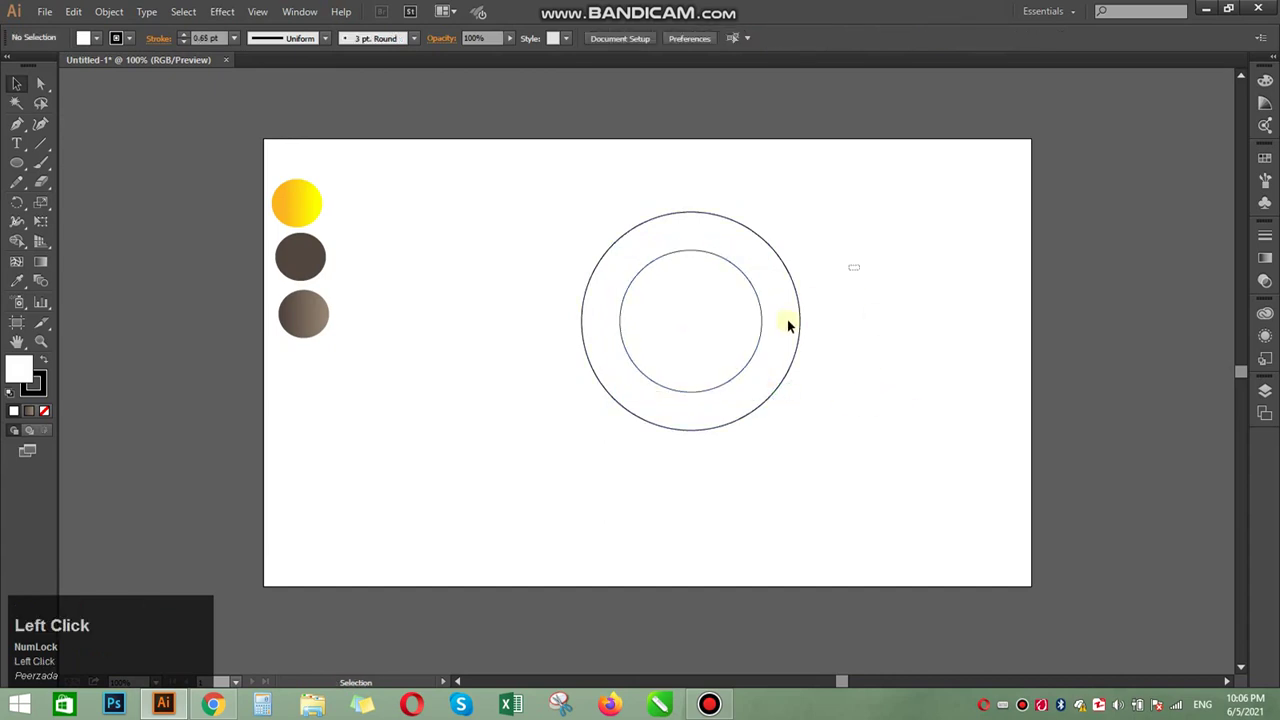
# - Duplicate the outer circle onto the left half of the artboard and move the concentric pair to the right half
pyautogui.moveTo(788, 325); pyautogui.dragTo(637, 453)
pyautogui.click(959, 414)
pyautogui.click(993, 428)
pyautogui.click(701, 501)
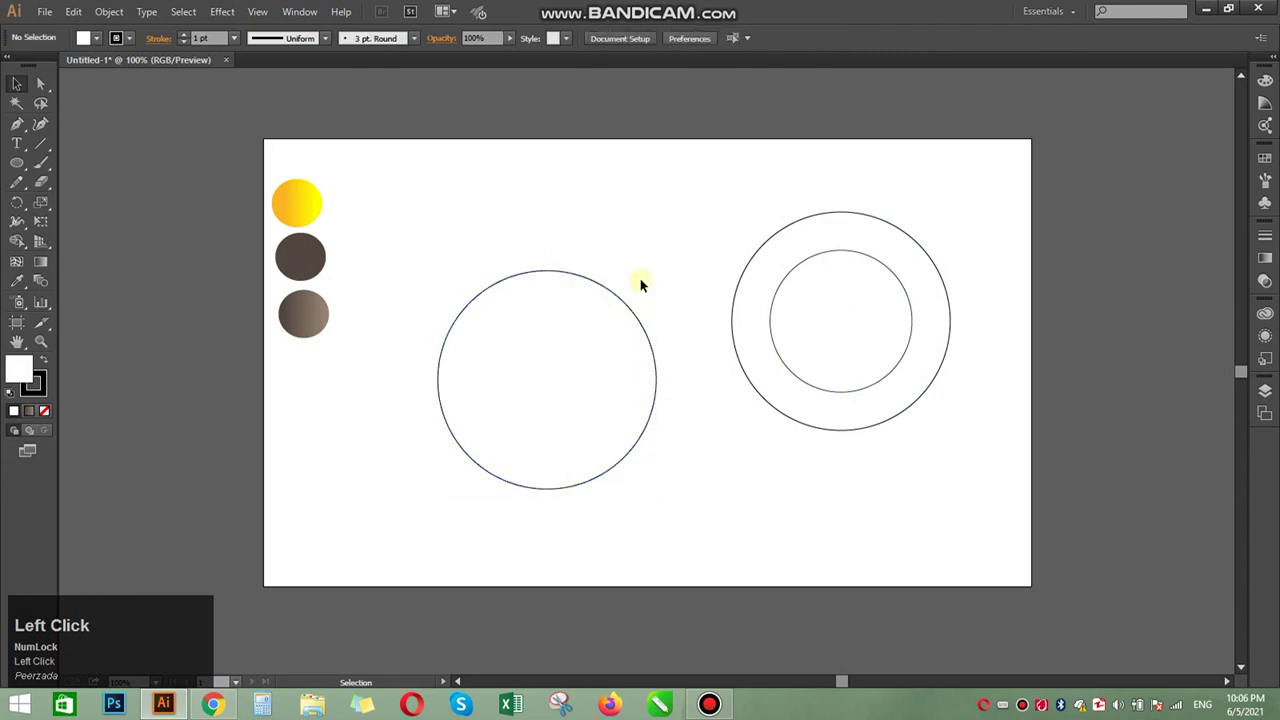
# - Duplicate the single circle and place the copy to its right so that the two overlap
pyautogui.click(627, 345)
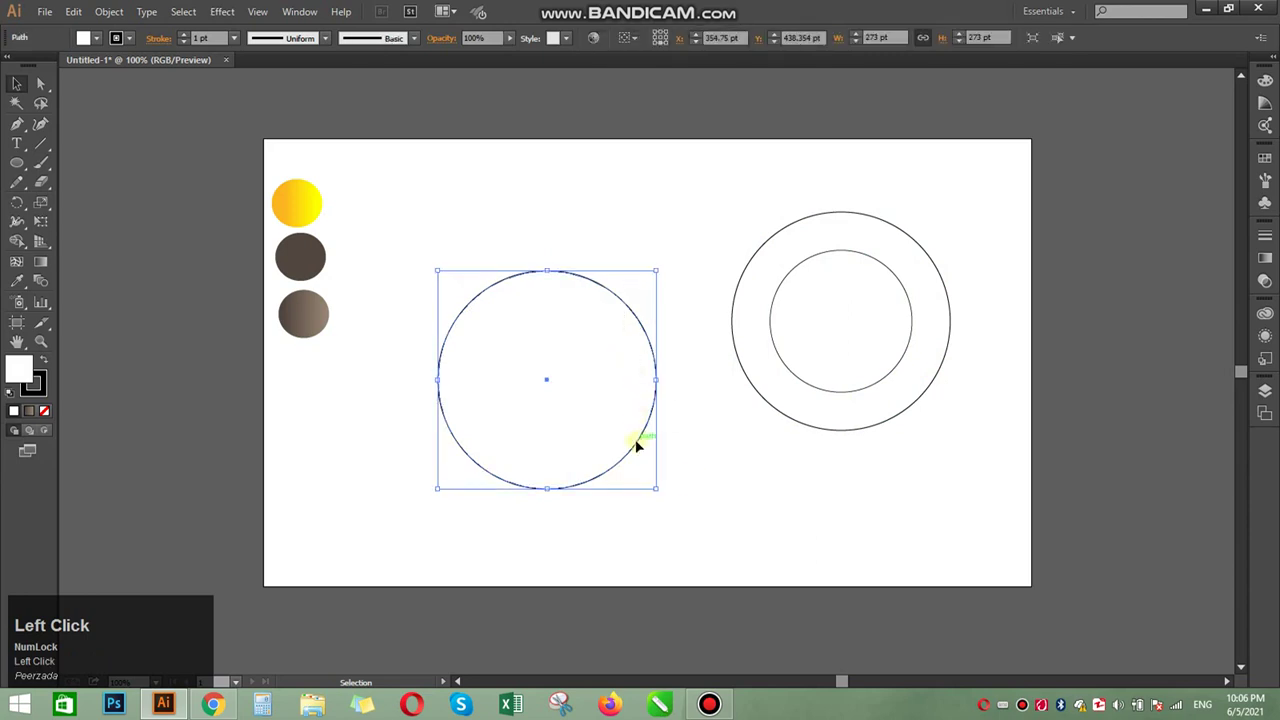
pyautogui.moveTo(637, 447); pyautogui.dragTo(683, 420)
pyautogui.click(791, 527)
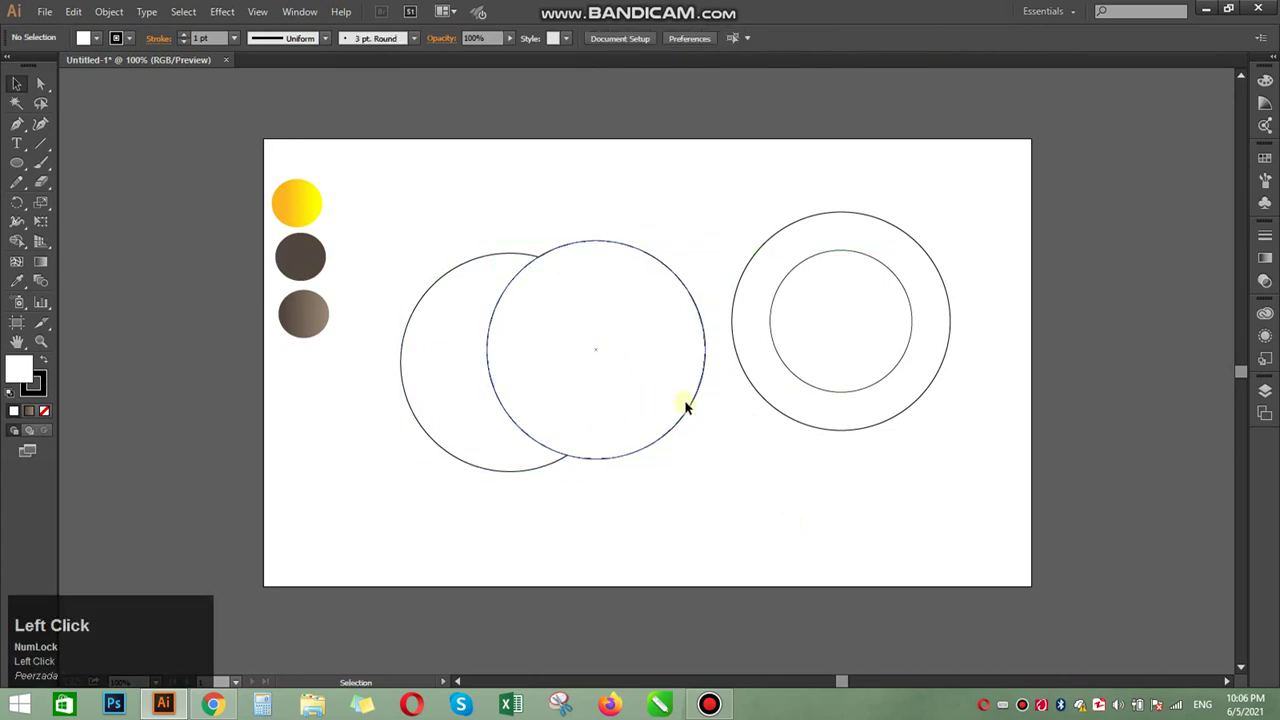
pyautogui.moveTo(686, 406); pyautogui.dragTo(681, 398)
pyautogui.click(743, 450)
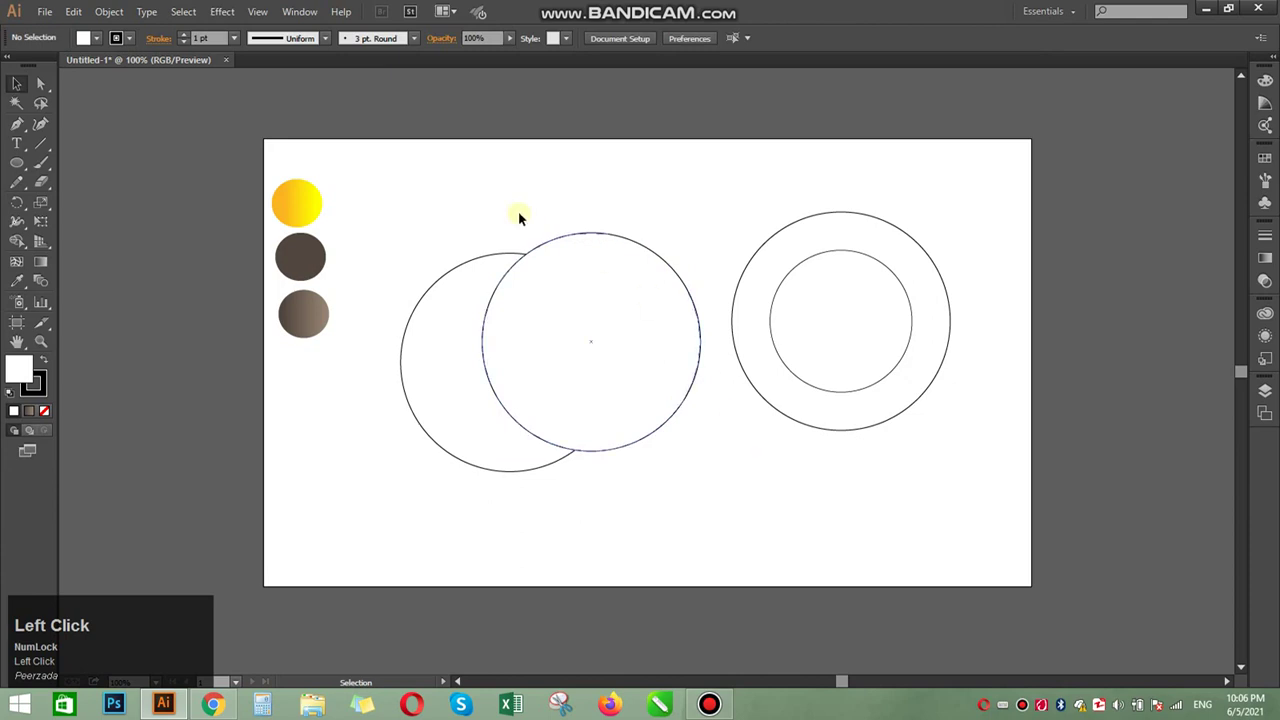
# - Align the two overlapping circles by their vertical centers, keeping their horizontal offset
pyautogui.moveTo(535, 347); pyautogui.dragTo(538, 350)
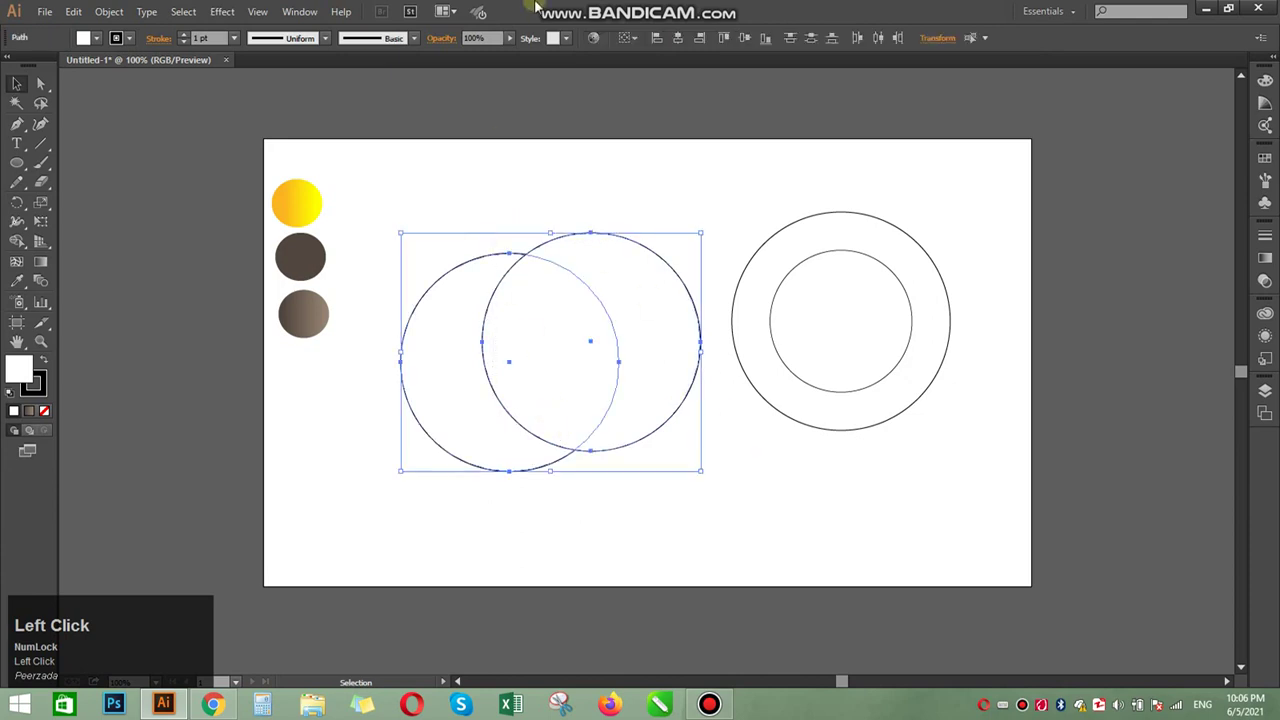
pyautogui.click(678, 39)
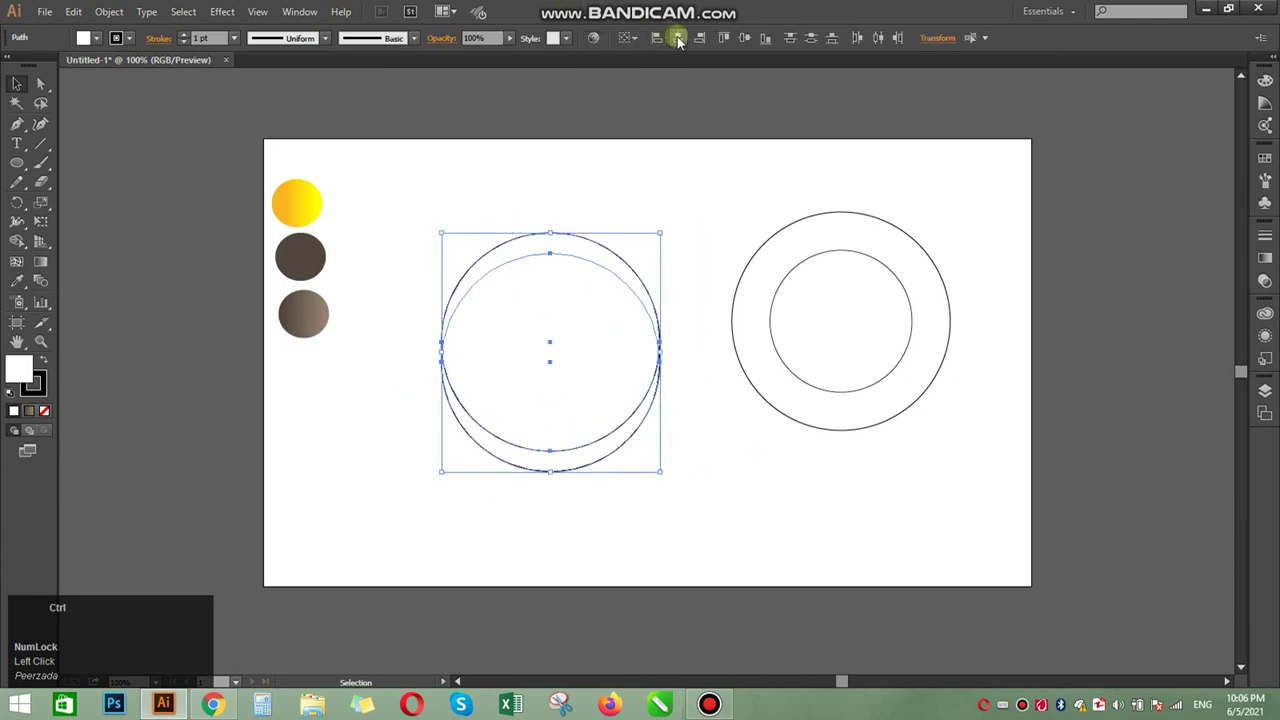
pyautogui.hotkey('ctrl', 'z')
pyautogui.click(737, 44)
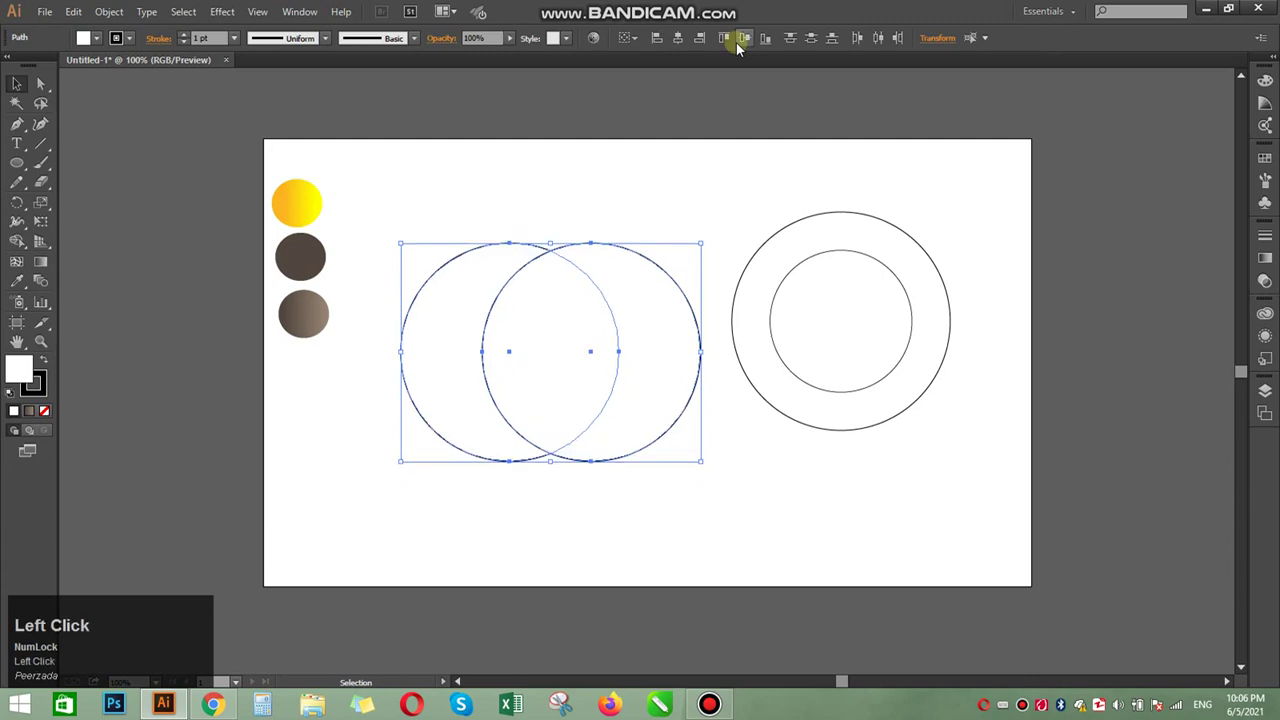
pyautogui.click(660, 160)
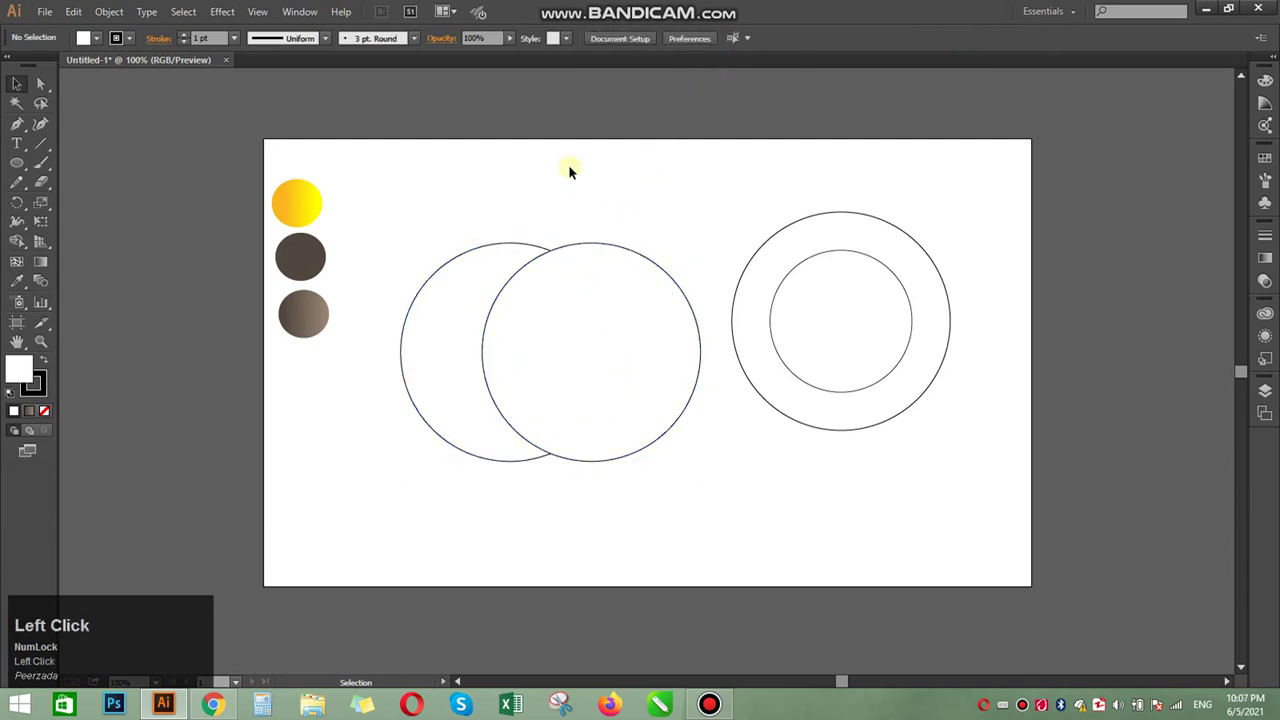
# - Open the Pathfinder controls and place their collapsed panel group in the empty area beside the artboard
pyautogui.moveTo(570, 168); pyautogui.dragTo(487, 362)
pyautogui.click(299, 11)
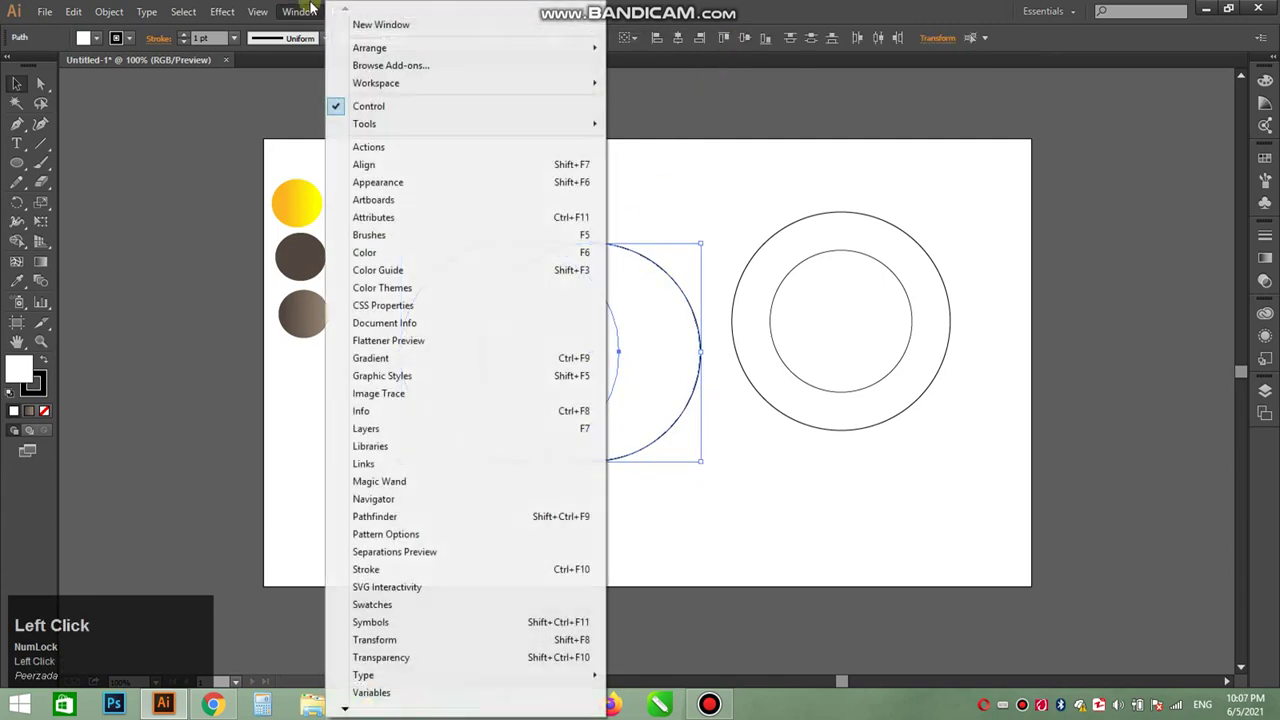
pyautogui.click(416, 517)
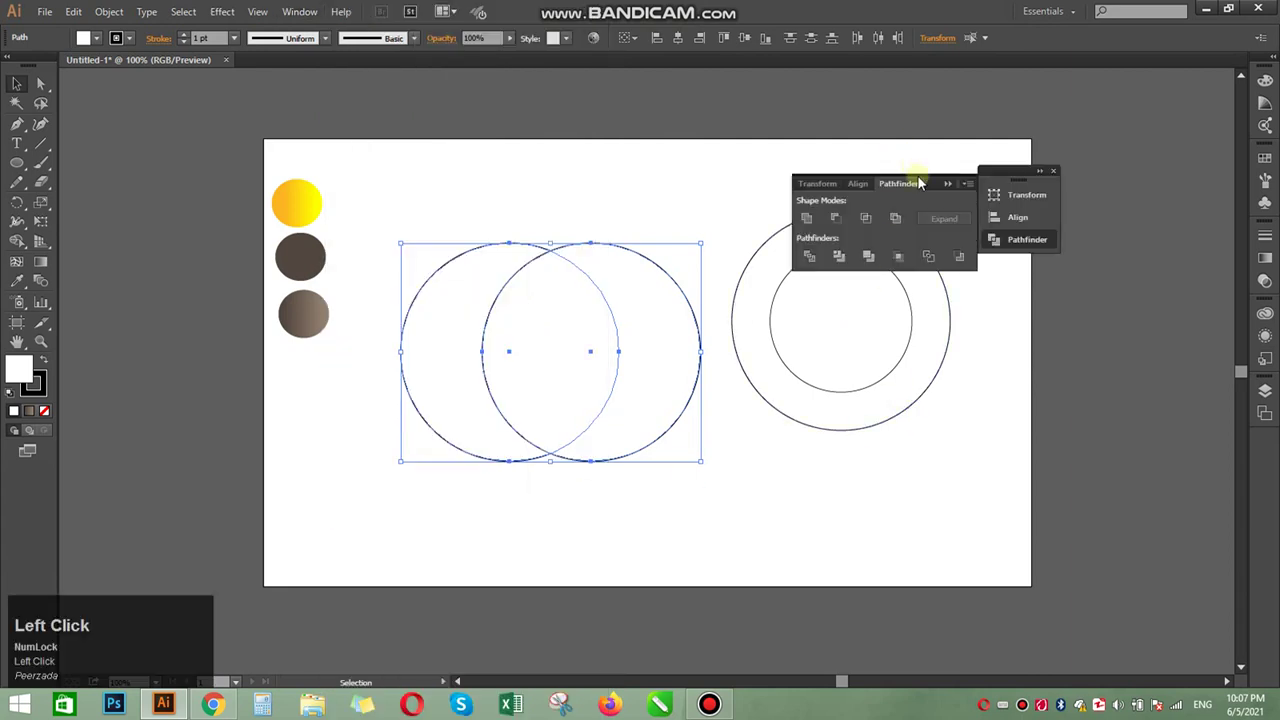
pyautogui.click(943, 183)
pyautogui.click(1030, 193)
pyautogui.click(943, 181)
pyautogui.click(1137, 163)
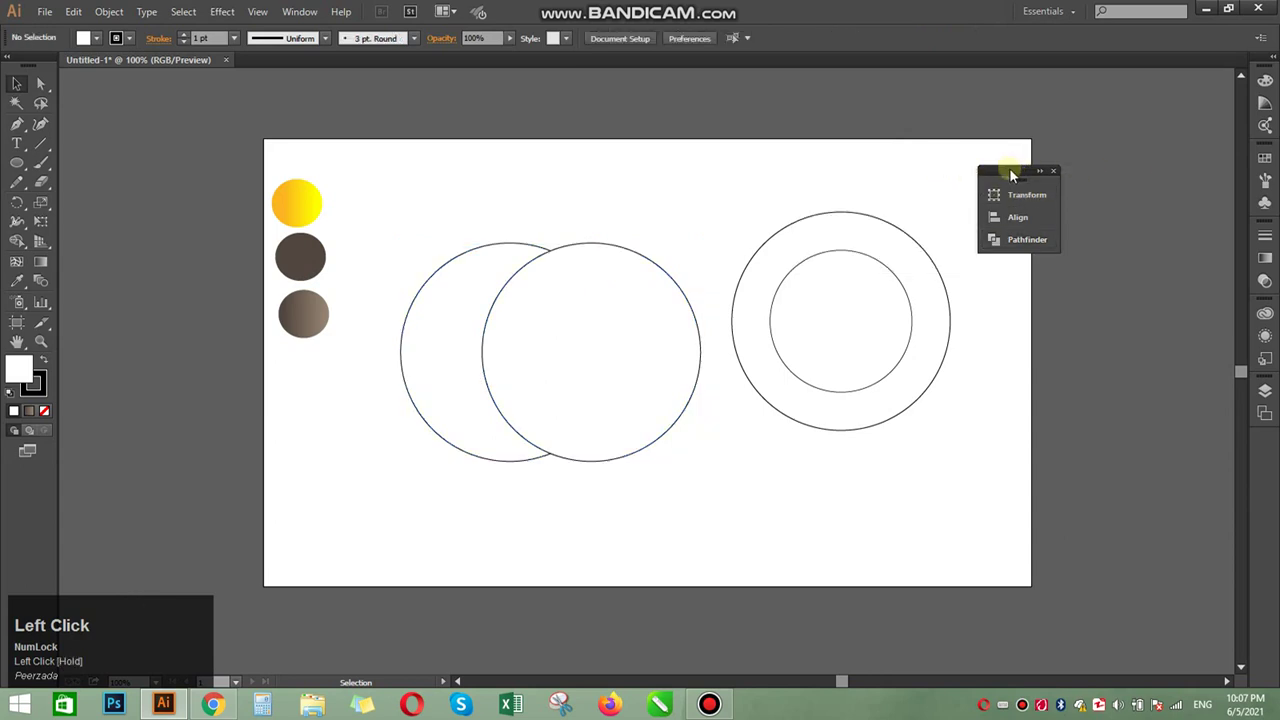
pyautogui.moveTo(1011, 175); pyautogui.dragTo(1132, 129)
# - Cut the front circle out of the back one with Minus Front to form a crescent
pyautogui.moveTo(483, 186); pyautogui.dragTo(686, 387)
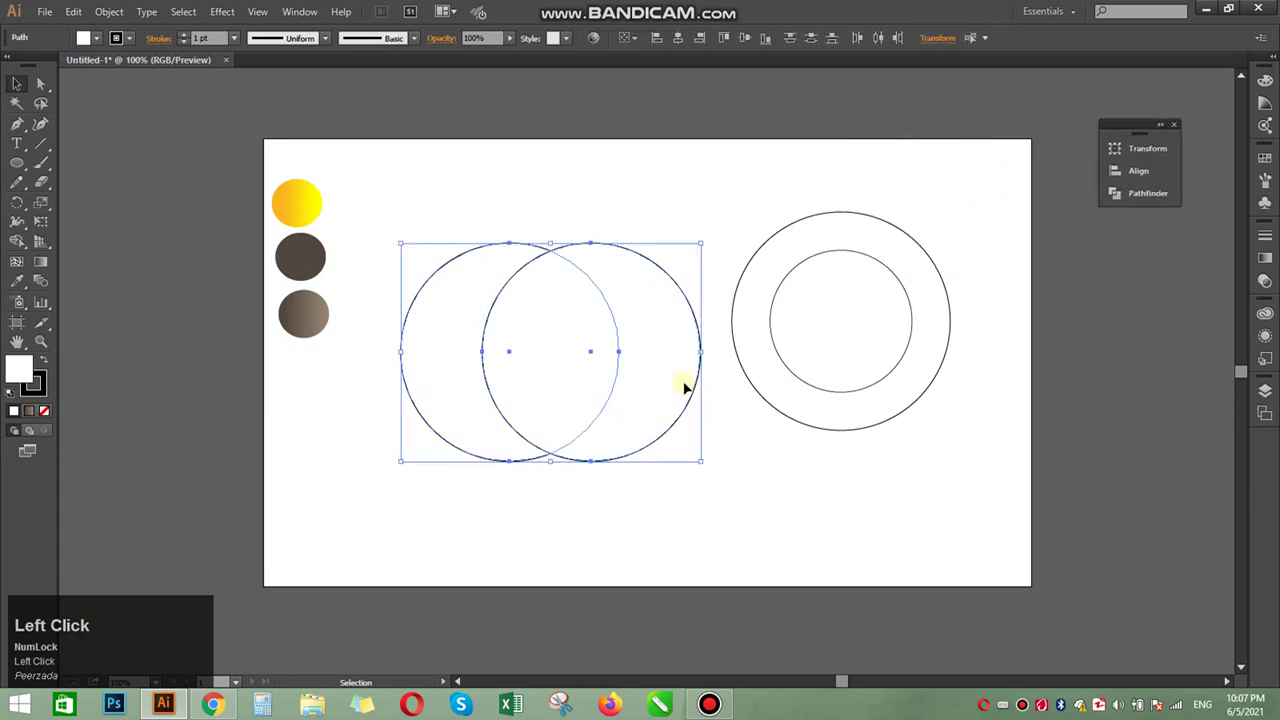
pyautogui.click(1136, 195)
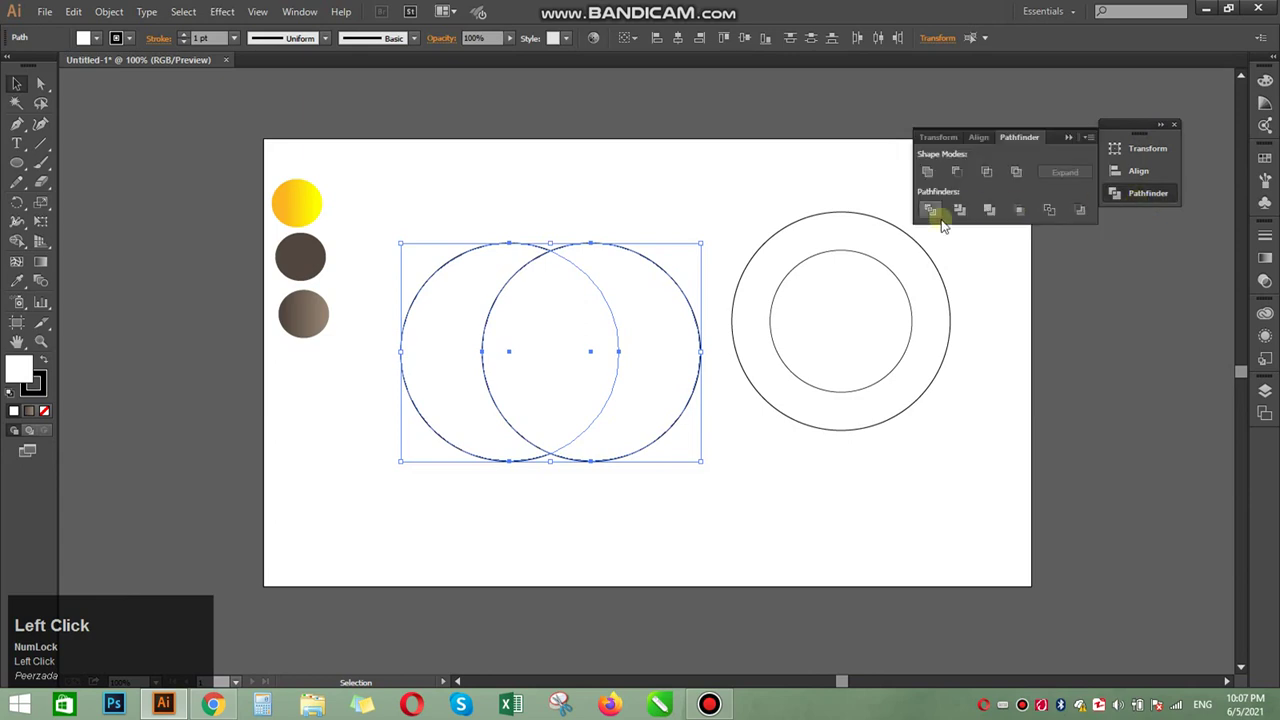
pyautogui.click(955, 174)
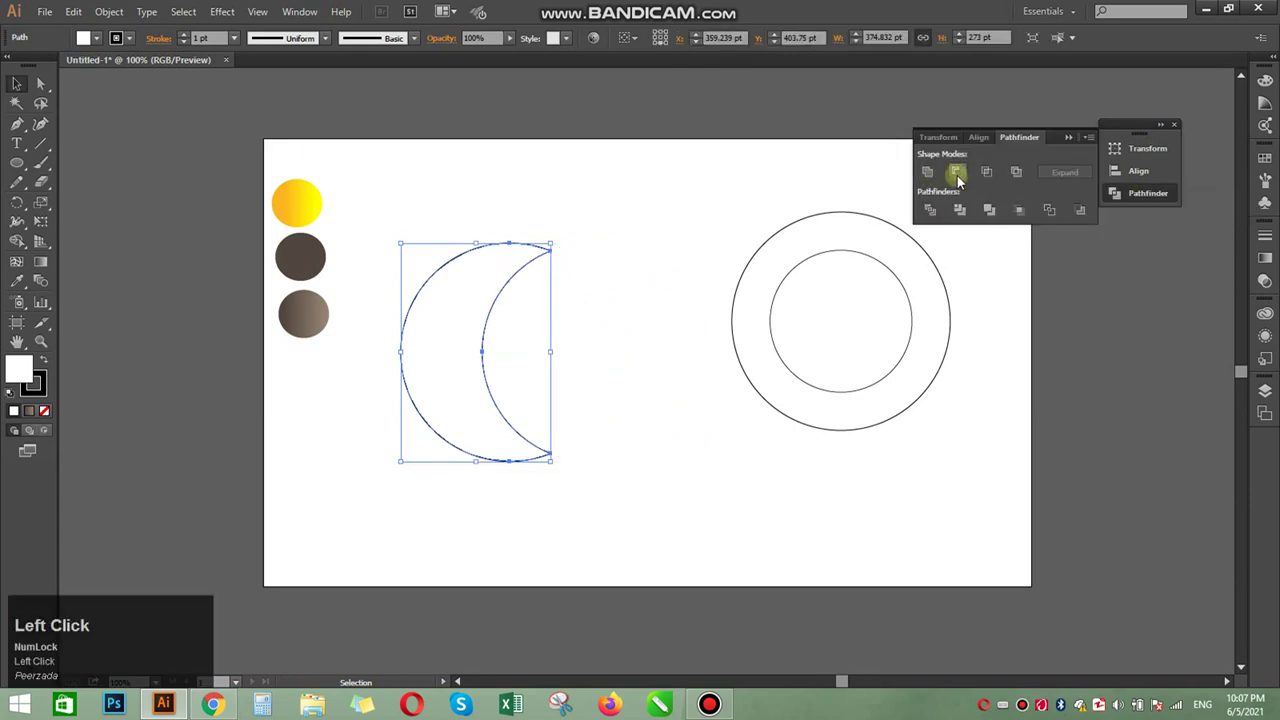
pyautogui.click(595, 289)
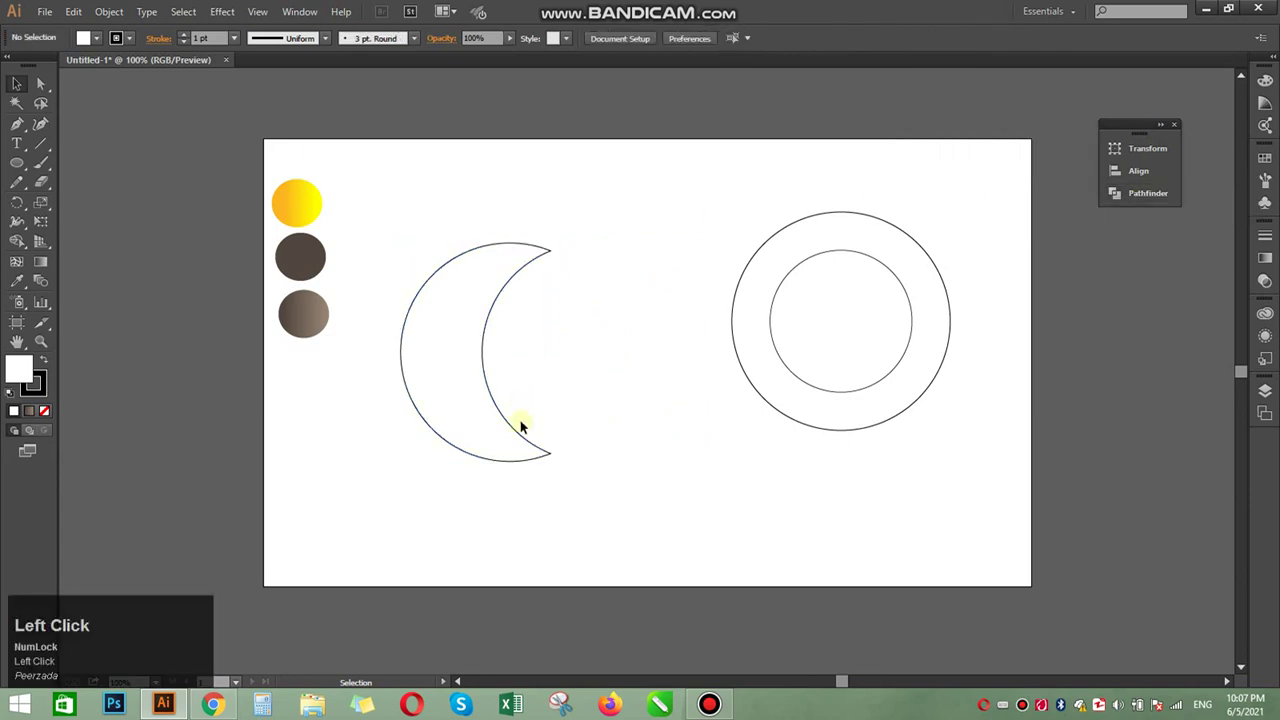
# - Fit the crescent onto the left side of the outer circle and move all three shapes near the artboard's center
pyautogui.moveTo(534, 449); pyautogui.dragTo(866, 418)
pyautogui.click(957, 472)
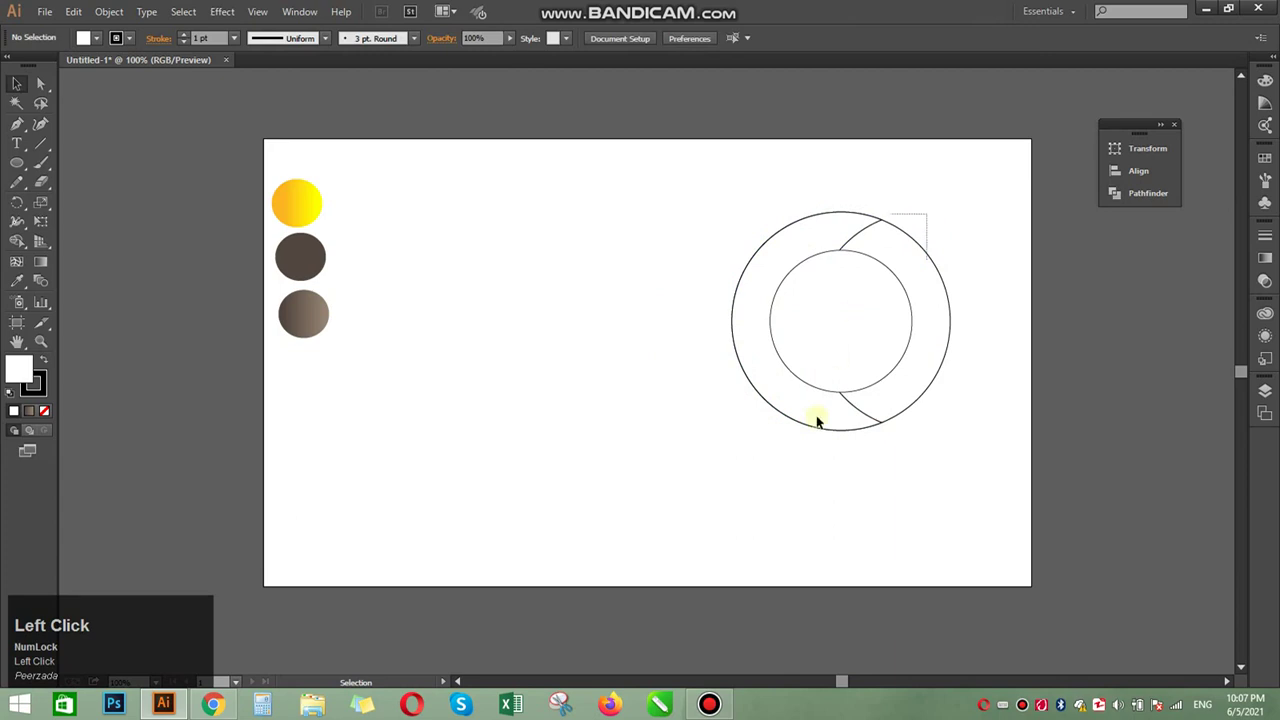
pyautogui.click(857, 424)
pyautogui.moveTo(866, 420); pyautogui.dragTo(634, 406)
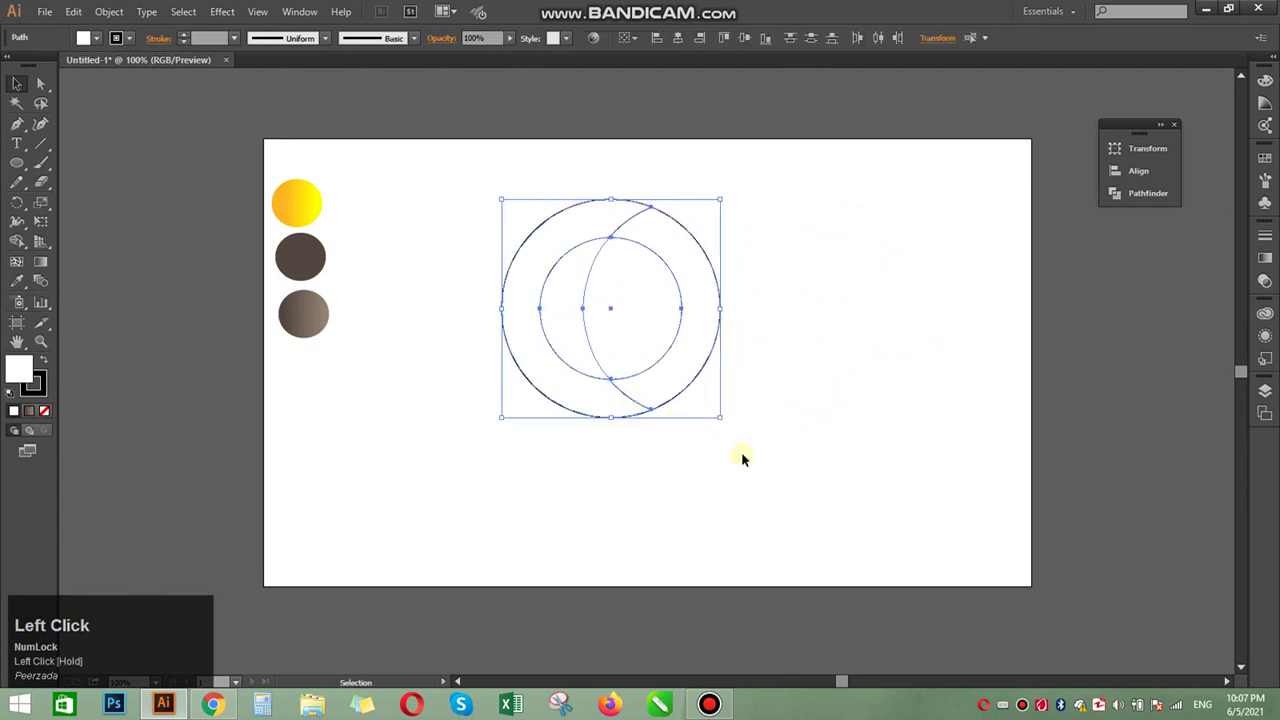
pyautogui.click(740, 454)
# - Bring the crescent to the front of the two concentric circles
pyautogui.click(620, 391)
pyautogui.rightClick(620, 392)
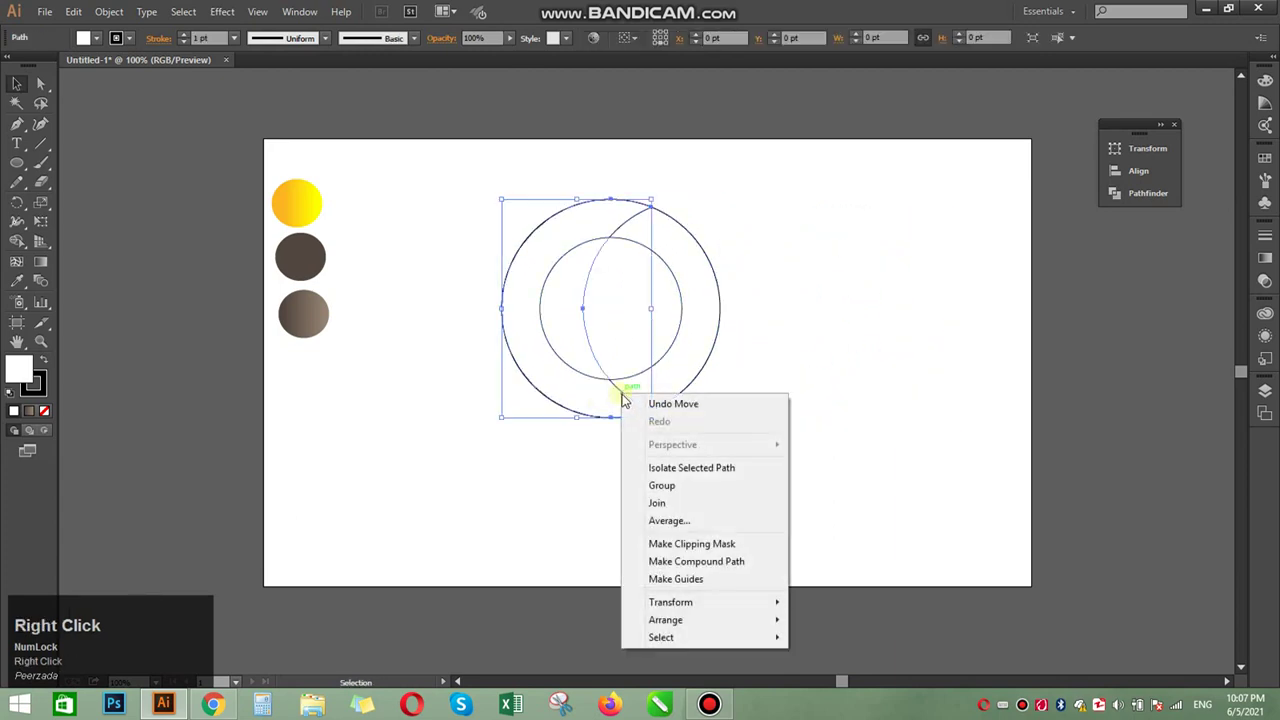
pyautogui.moveTo(733, 618)
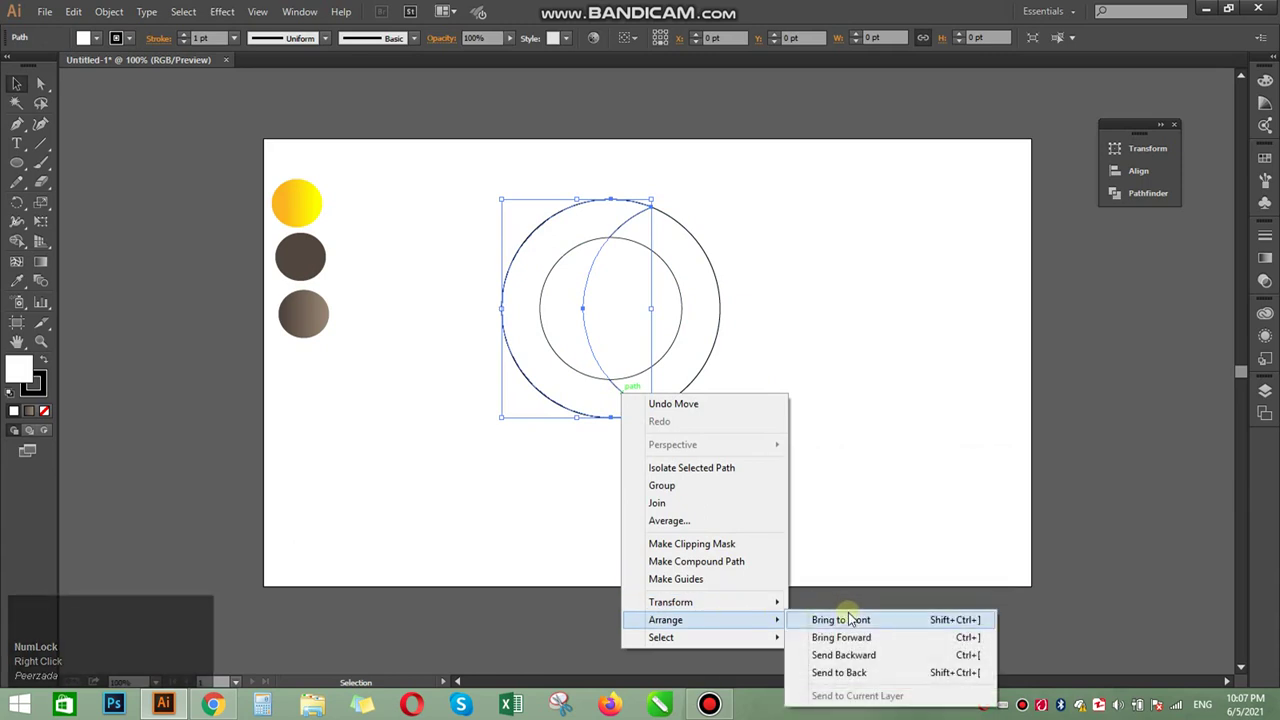
pyautogui.click(846, 617)
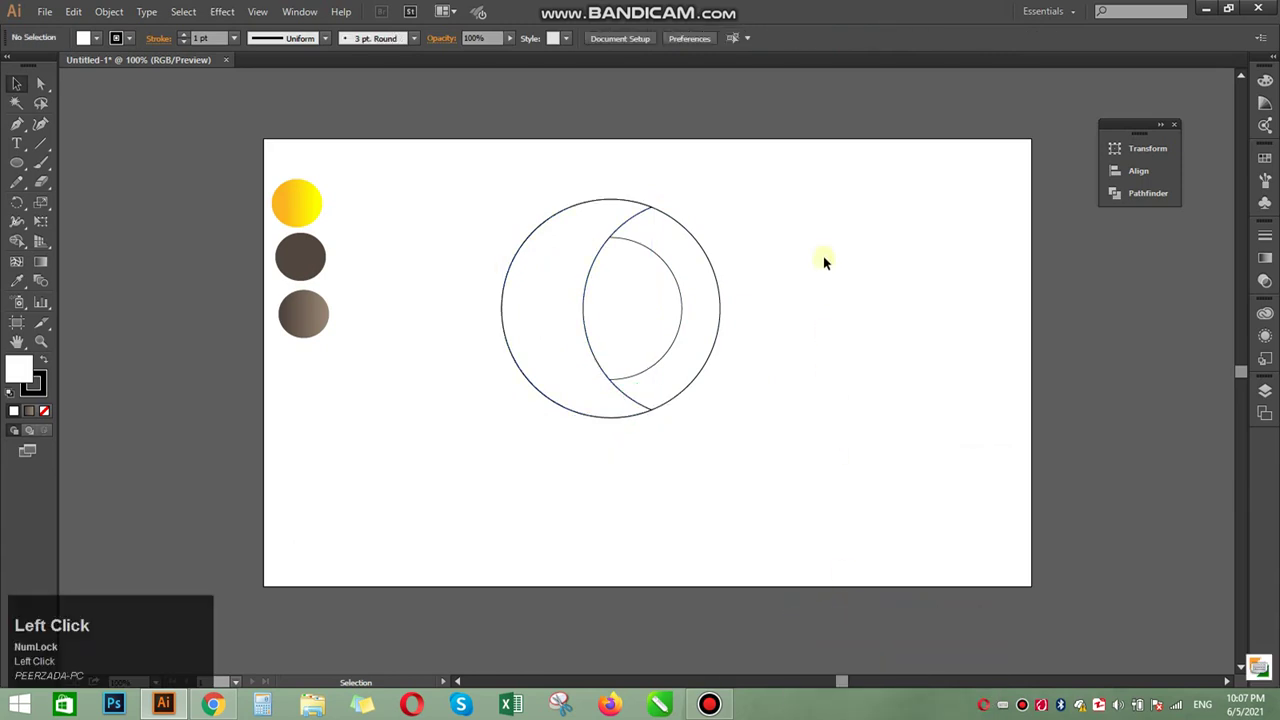
pyautogui.moveTo(794, 238); pyautogui.dragTo(620, 391)
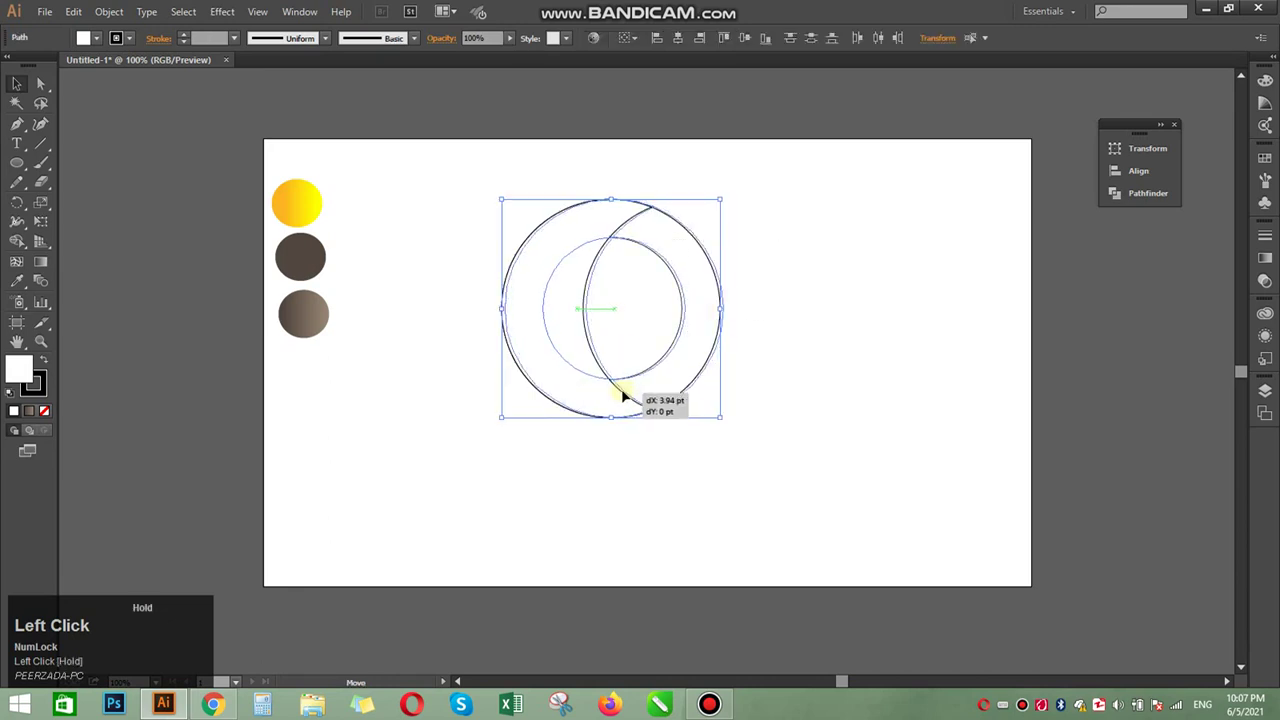
pyautogui.click(805, 463)
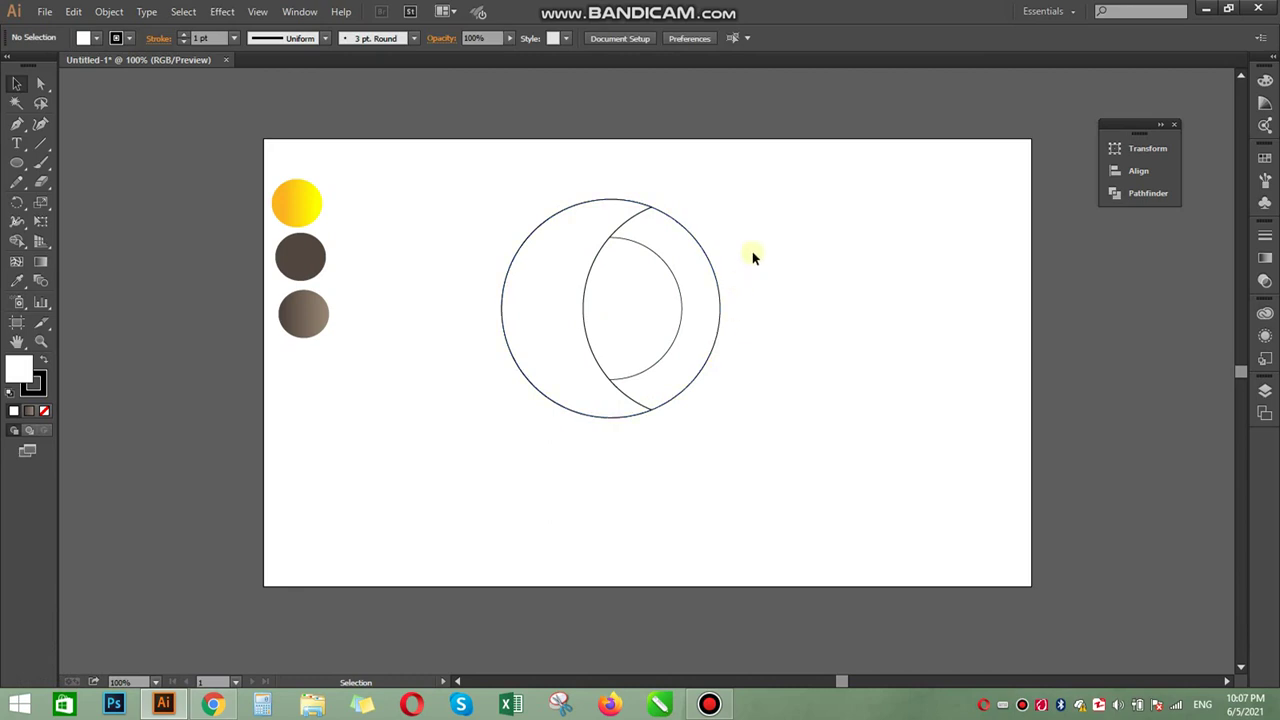
# - Divide the crescent and both circles along their overlaps with Pathfinder and ungroup the resulting pieces
pyautogui.moveTo(734, 223); pyautogui.dragTo(555, 360)
pyautogui.click(1128, 197)
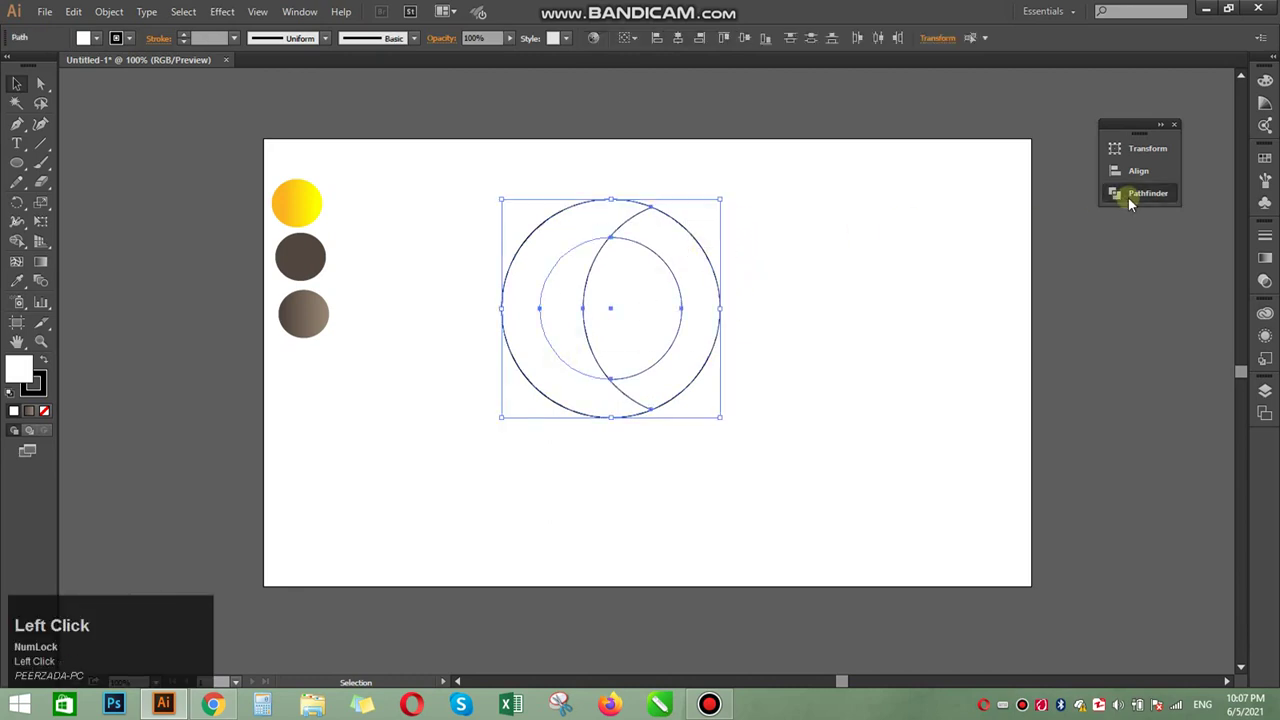
pyautogui.click(938, 217)
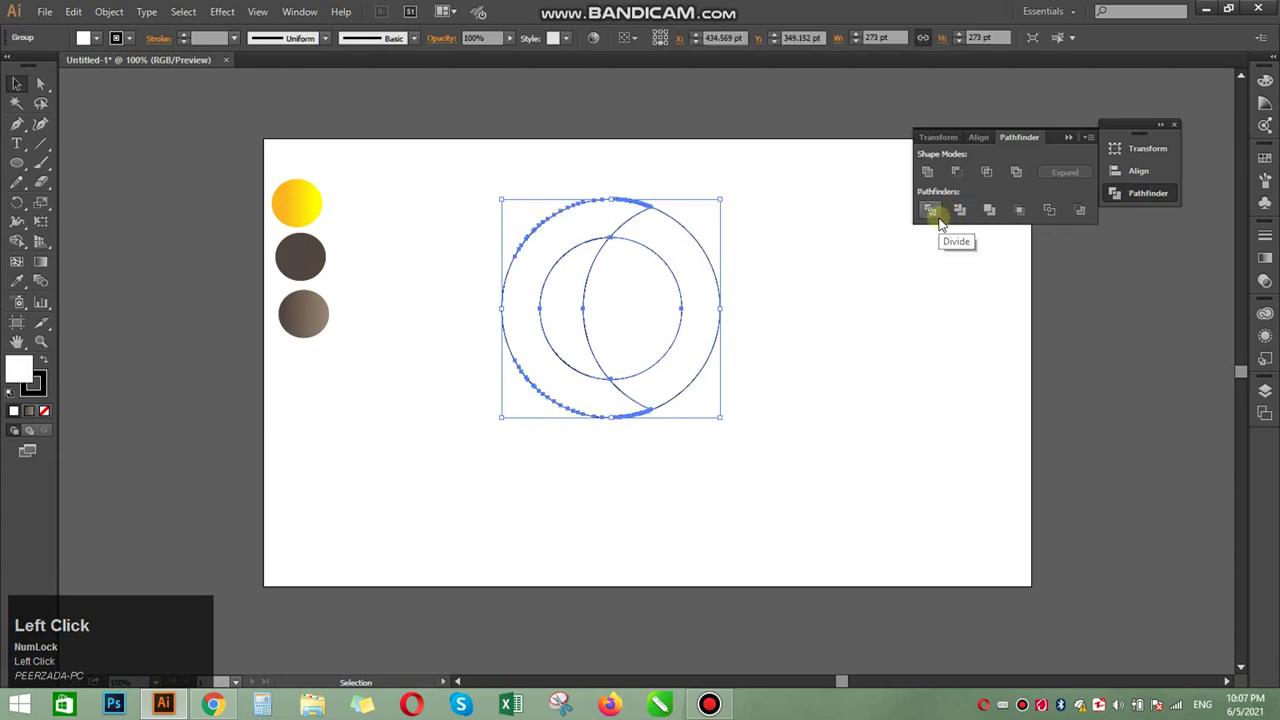
pyautogui.rightClick(787, 303)
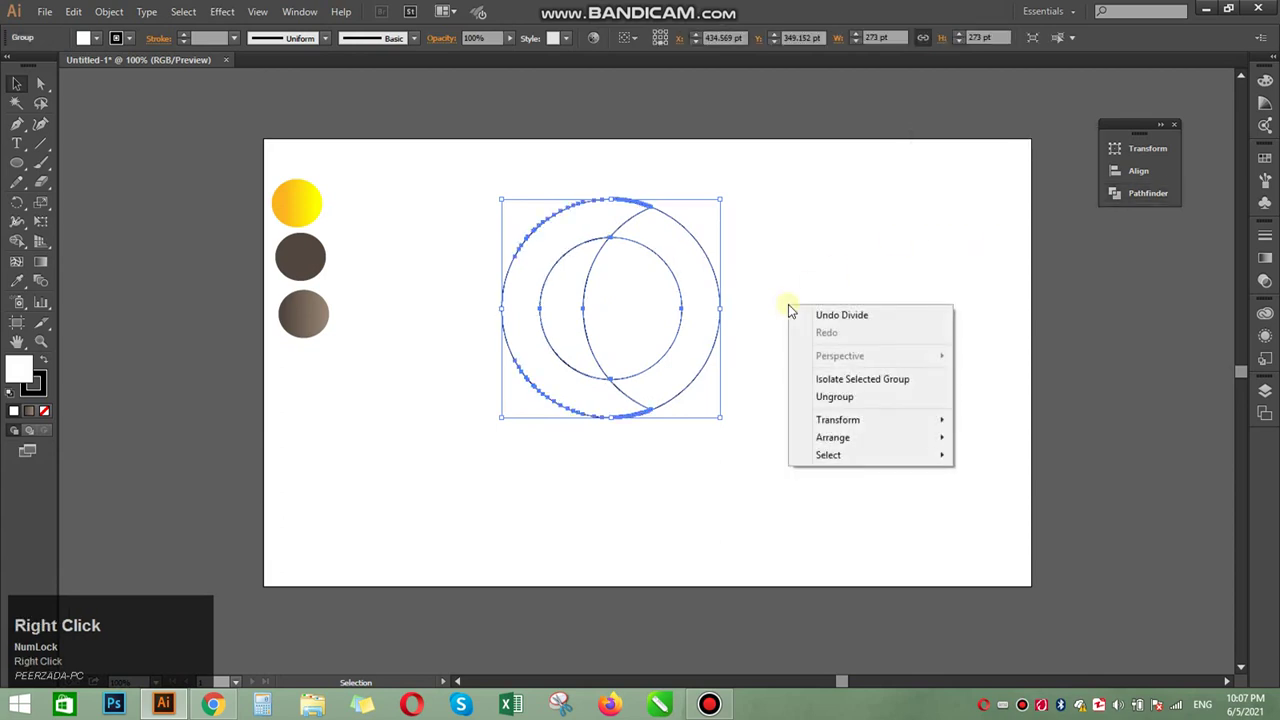
pyautogui.click(855, 398)
pyautogui.click(785, 356)
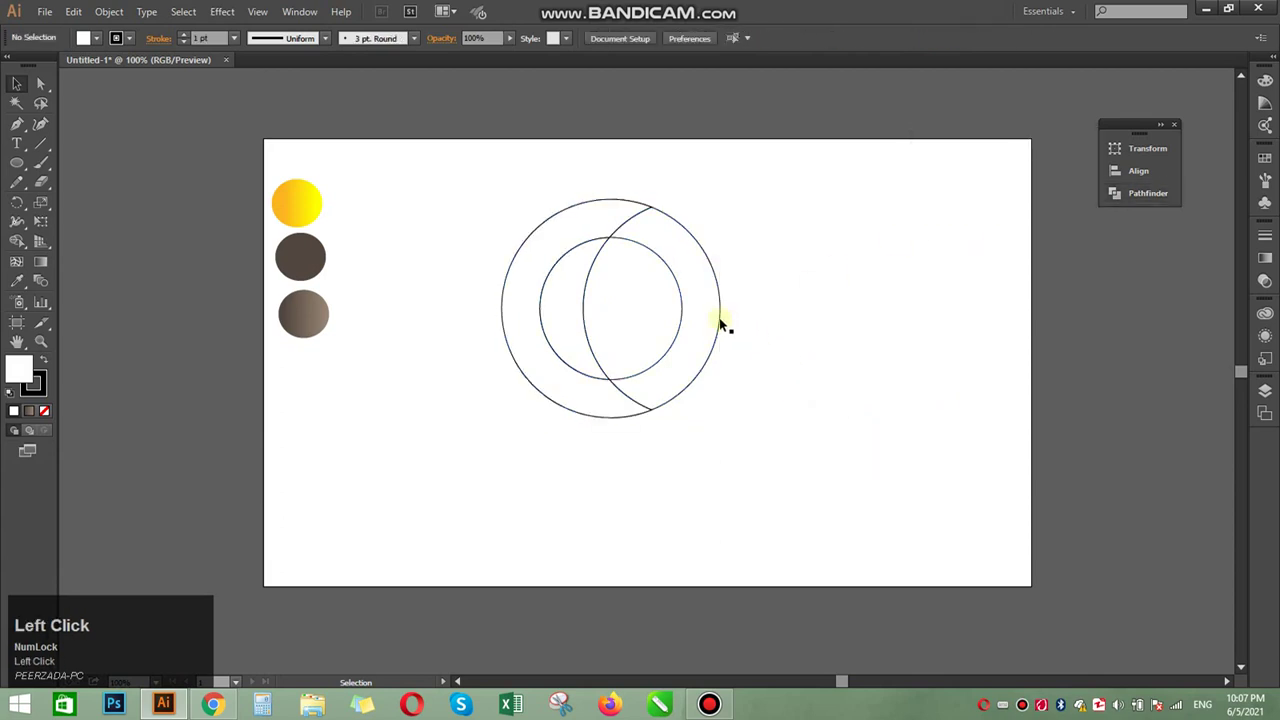
# - Check that the divided pieces of the logo can be selected separately
pyautogui.click(719, 319)
pyautogui.click(822, 373)
pyautogui.click(652, 363)
pyautogui.keyDown('shift'); pyautogui.click(652, 363); pyautogui.keyUp('shift')
pyautogui.click(543, 330)
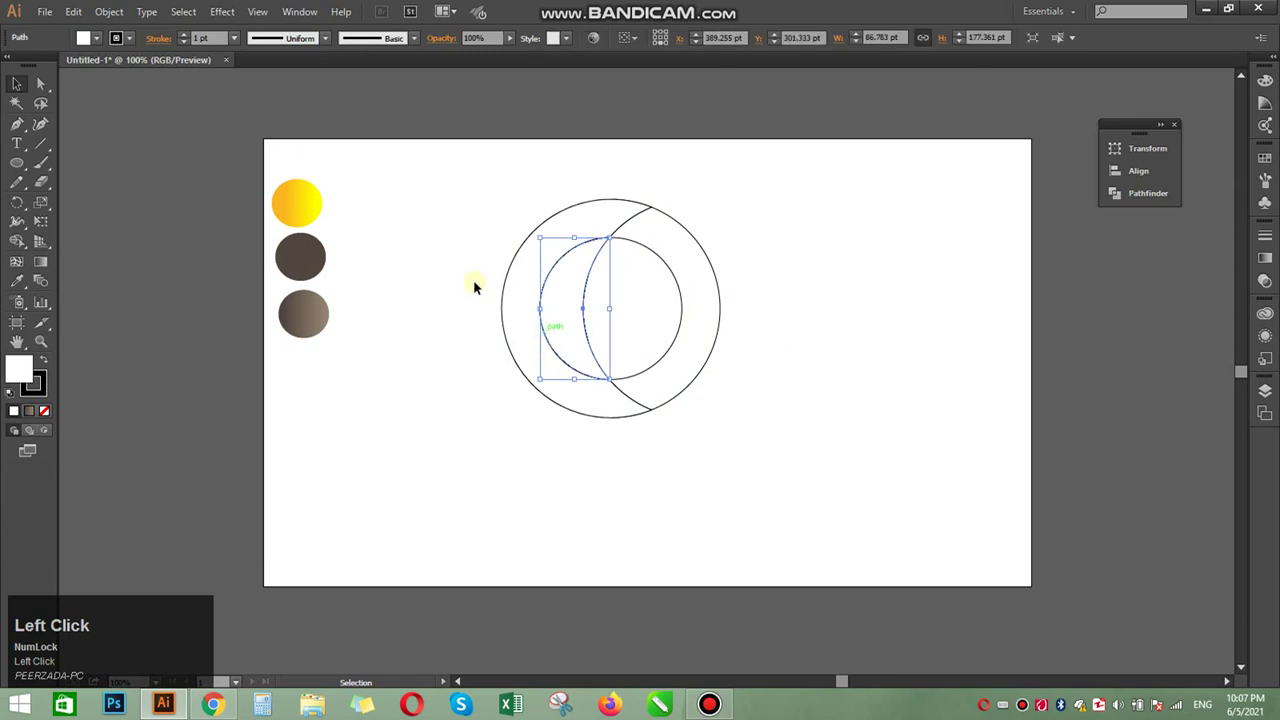
pyautogui.click(466, 272)
# - Merge the outer left crescent with the inner left piece into one shape using the Shape Builder tool
pyautogui.moveTo(460, 200); pyautogui.dragTo(698, 440)
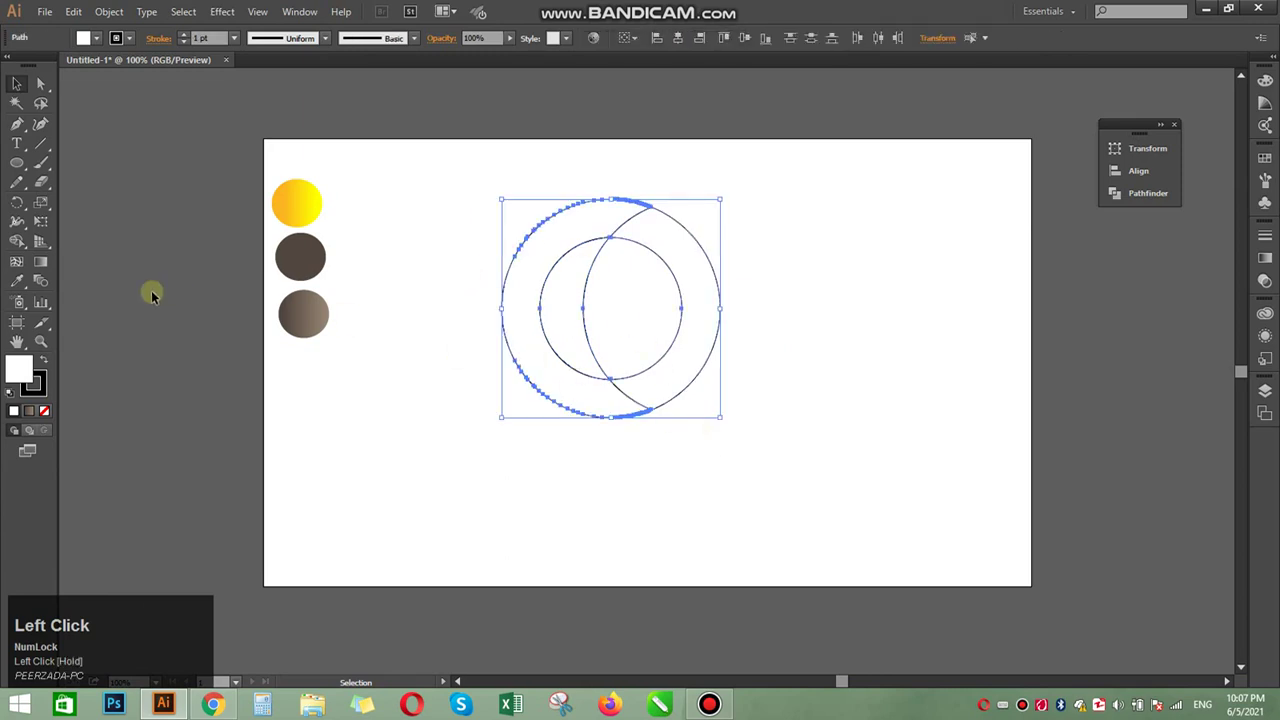
pyautogui.click(18, 245)
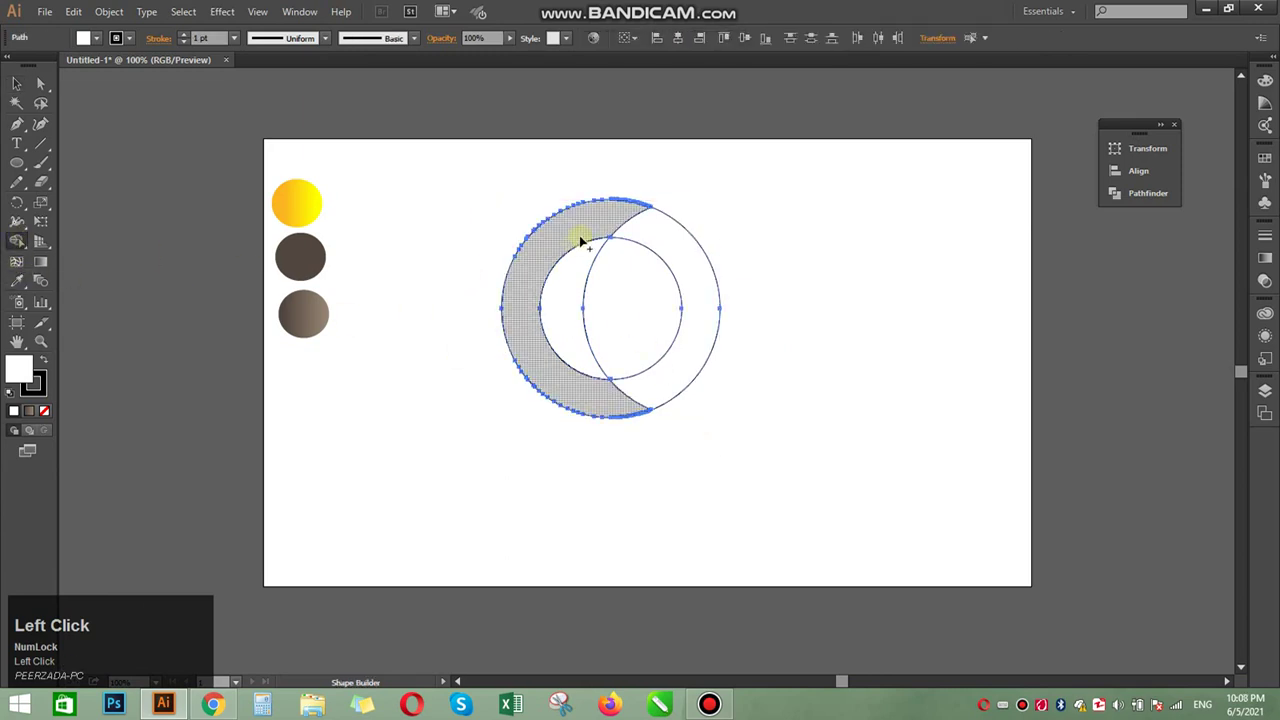
pyautogui.moveTo(601, 215); pyautogui.dragTo(529, 371)
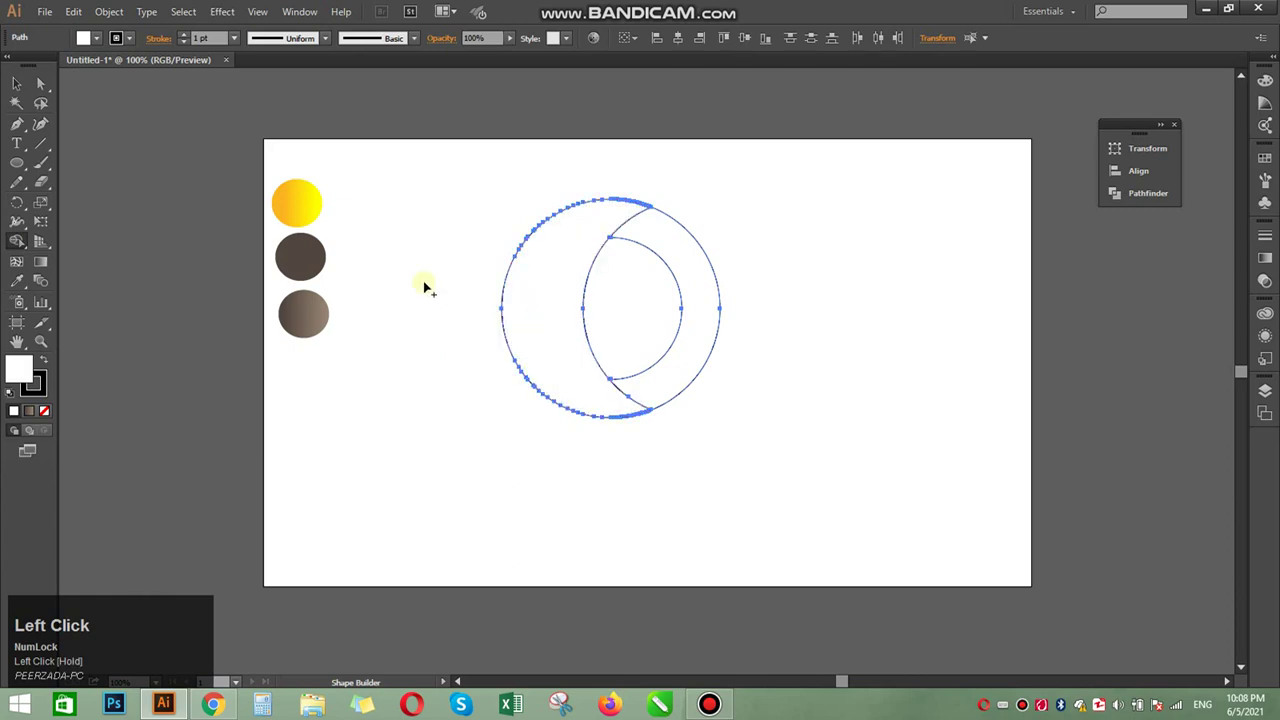
# - Fill the right ring piece with the brown gradient sampled from the lowest sample circle using the Eyedropper
pyautogui.click(16, 84)
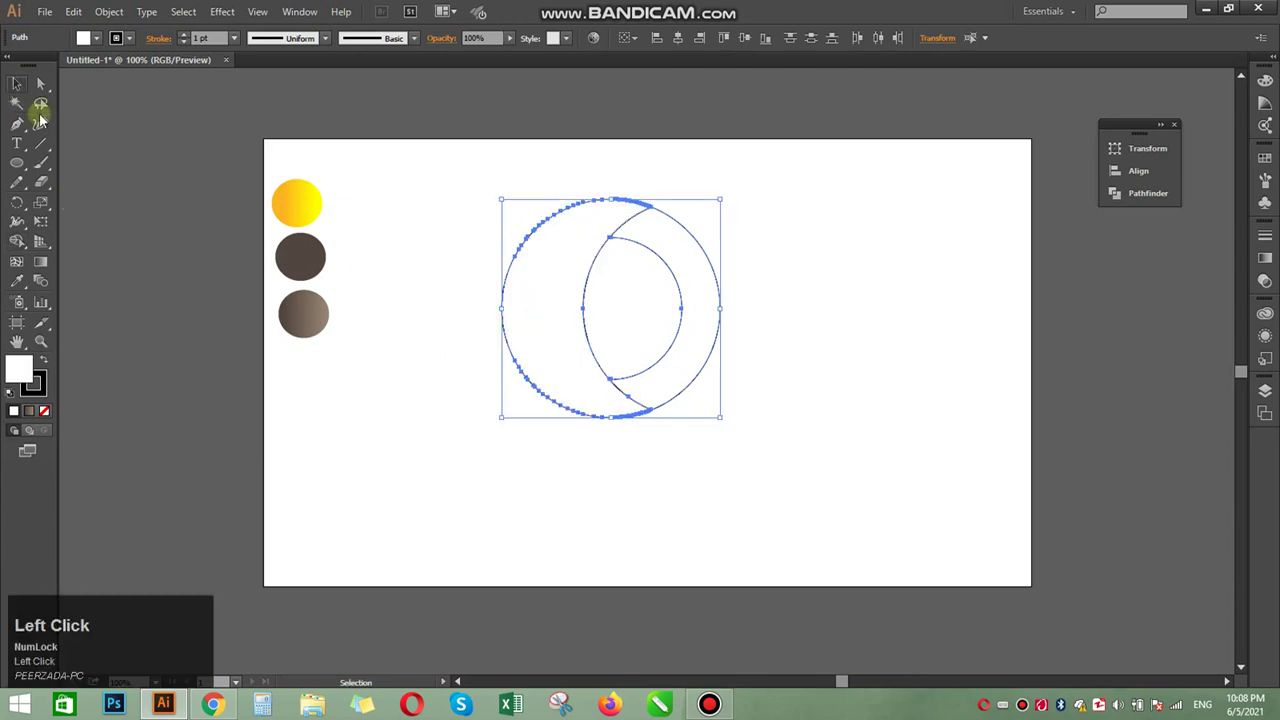
pyautogui.click(349, 420)
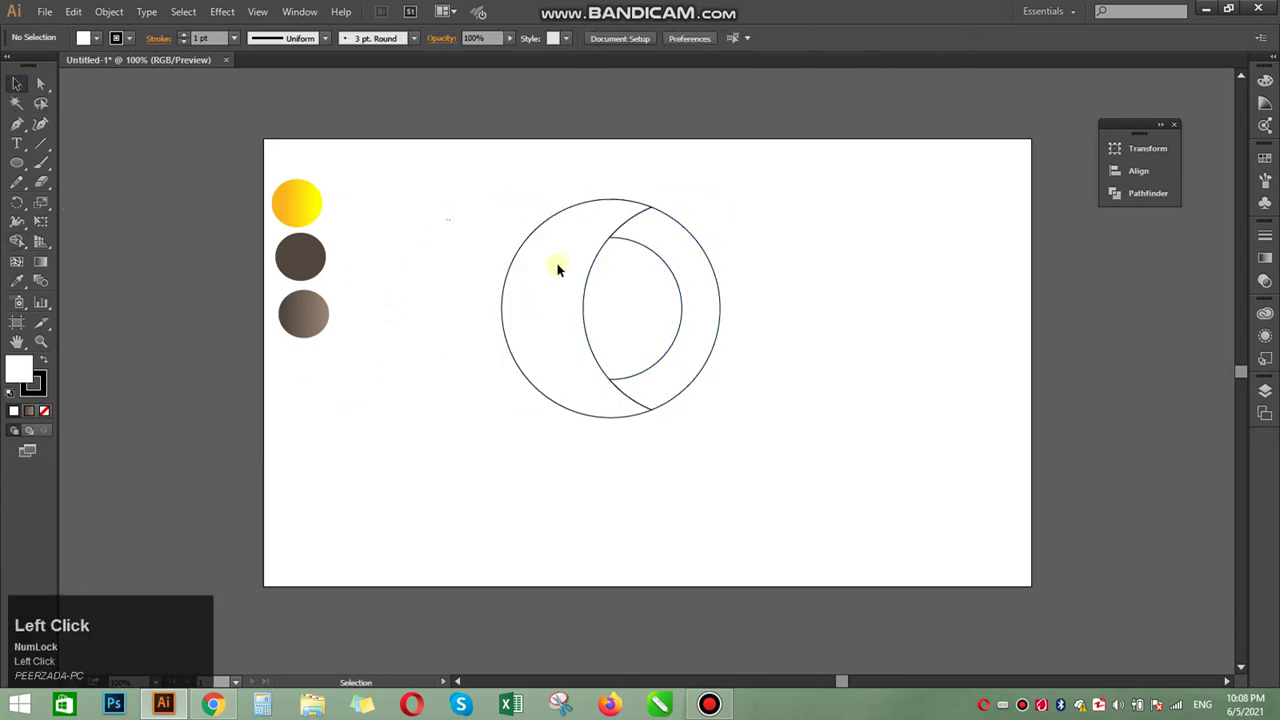
pyautogui.moveTo(558, 268); pyautogui.dragTo(667, 387)
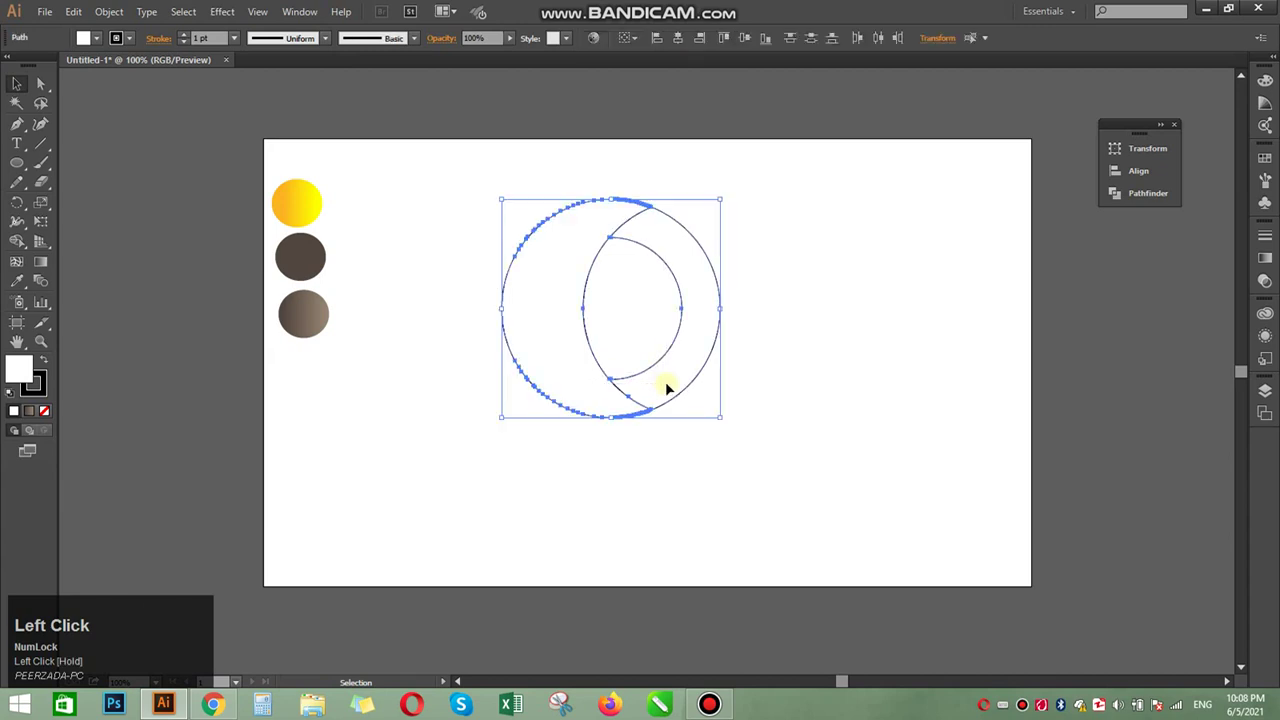
pyautogui.click(787, 409)
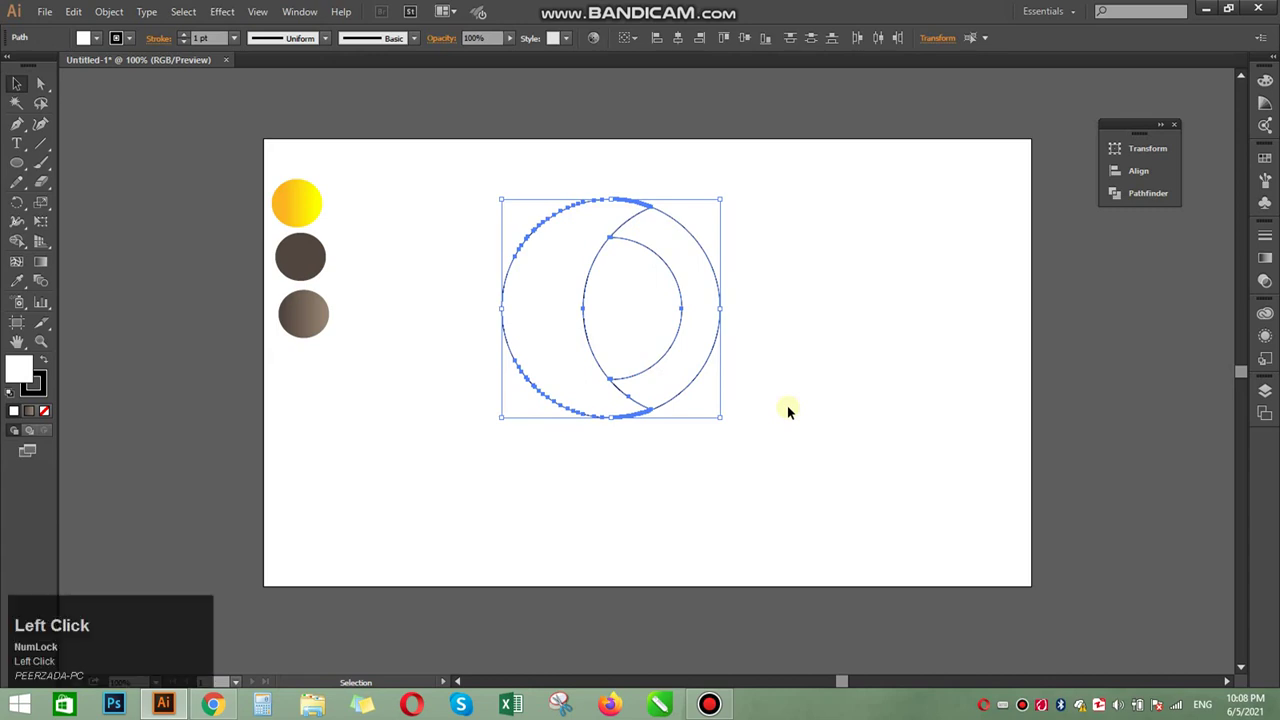
pyautogui.click(630, 392)
pyautogui.click(17, 281)
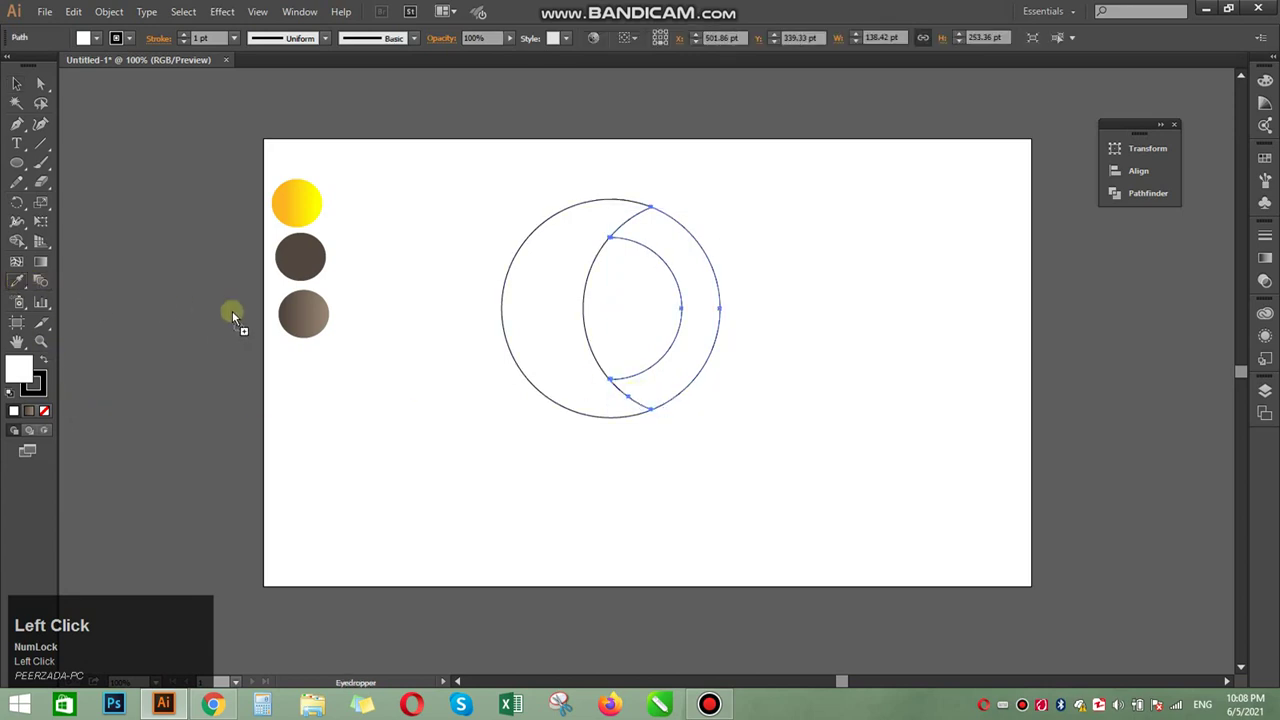
pyautogui.click(287, 304)
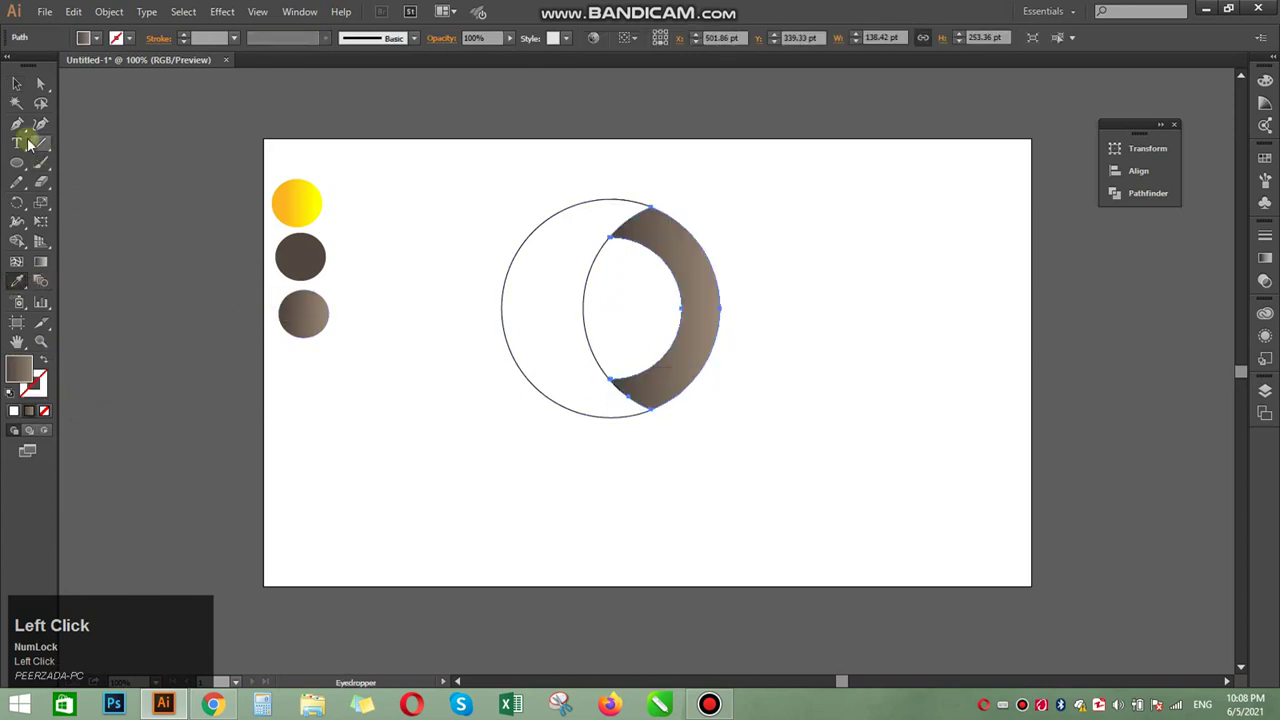
pyautogui.click(16, 83)
pyautogui.click(489, 398)
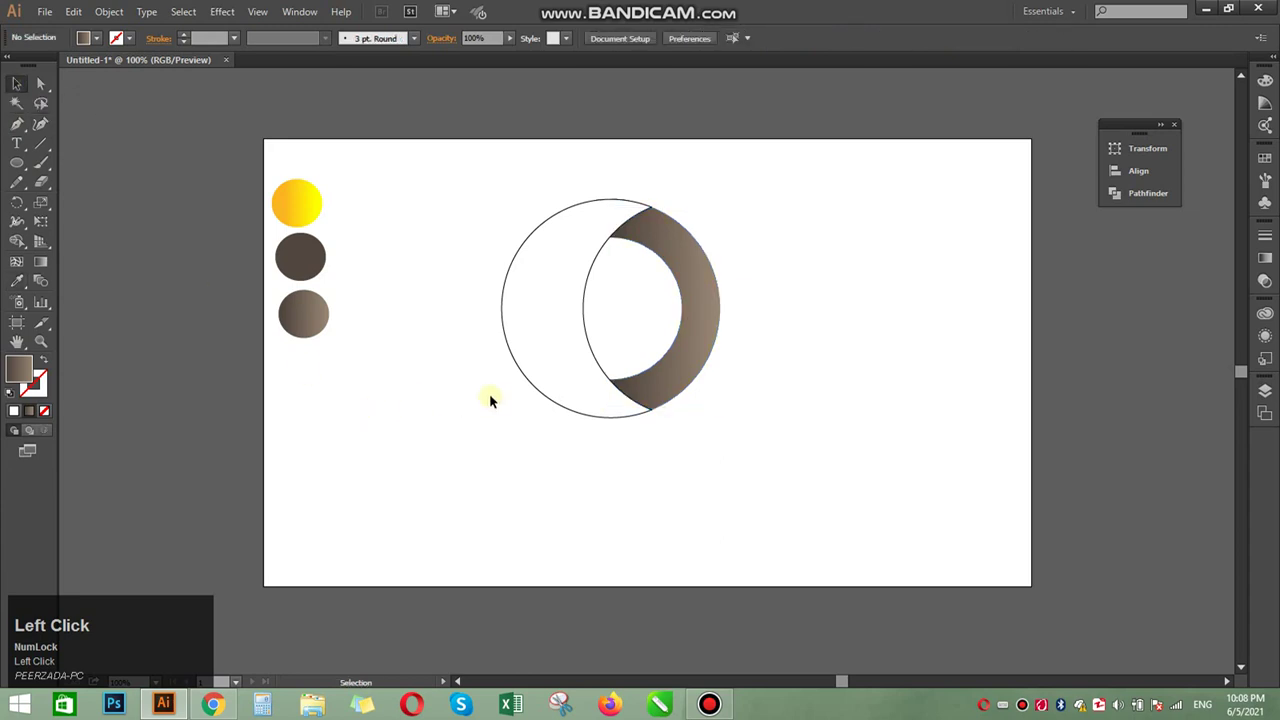
# - Fill the left crescent with the orange-yellow gradient sampled from the uppermost sample circle using the Eyedropper
pyautogui.click(528, 380)
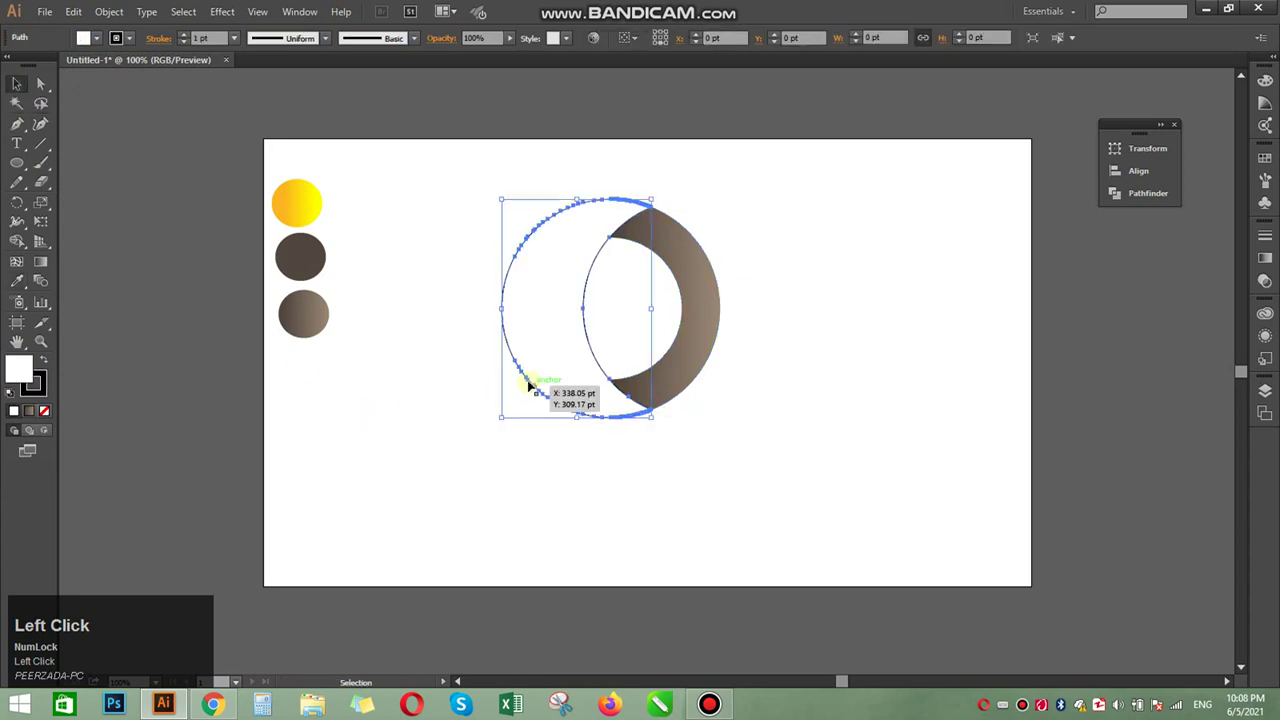
pyautogui.click(19, 283)
pyautogui.click(295, 206)
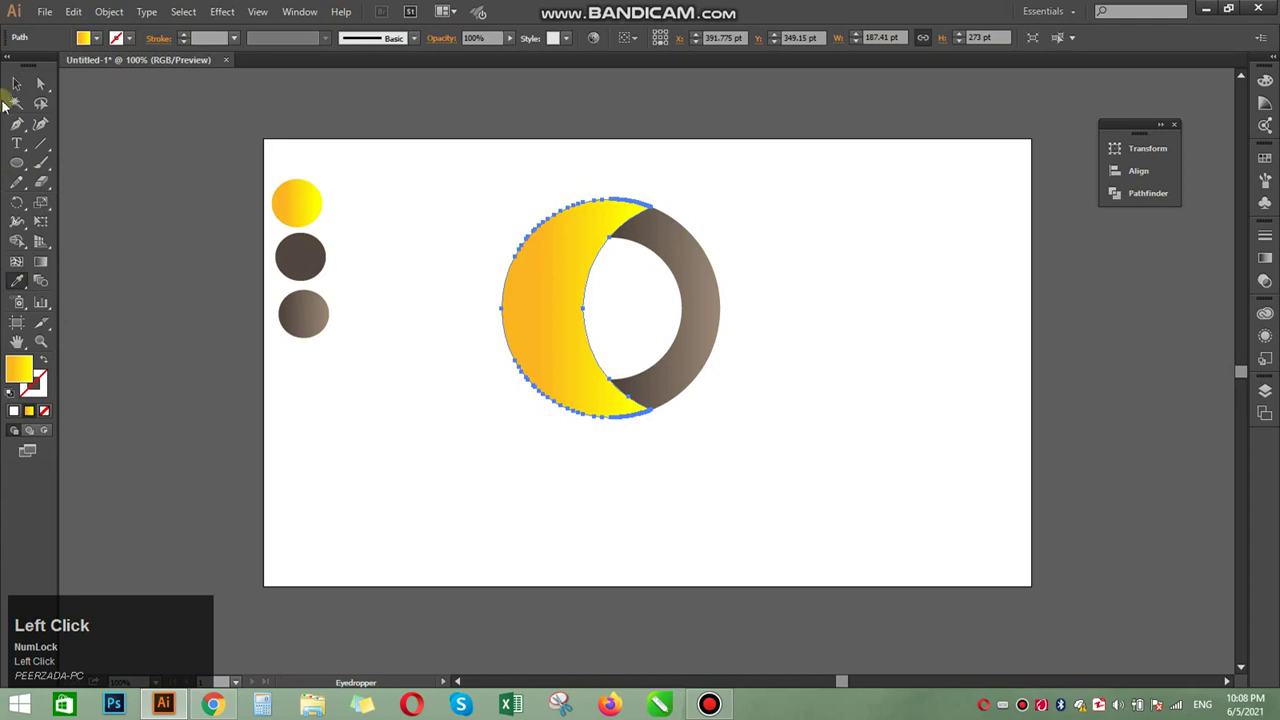
pyautogui.click(15, 85)
pyautogui.click(340, 432)
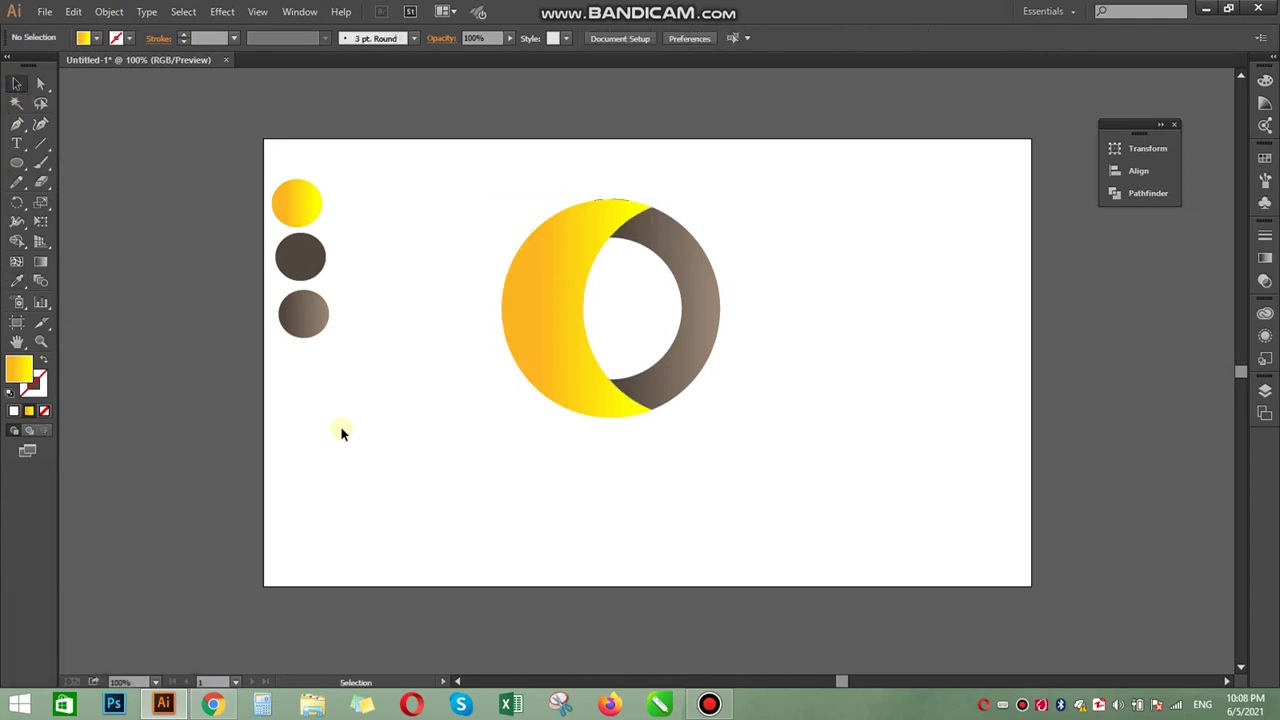
pyautogui.click(626, 205)
pyautogui.moveTo(626, 205); pyautogui.dragTo(763, 351)
pyautogui.hotkey('ctrl', 'z')
pyautogui.click(819, 230)
# - Move the crescent and ring piece down together and delete the stray line fragments left above them
pyautogui.moveTo(693, 299); pyautogui.dragTo(720, 407)
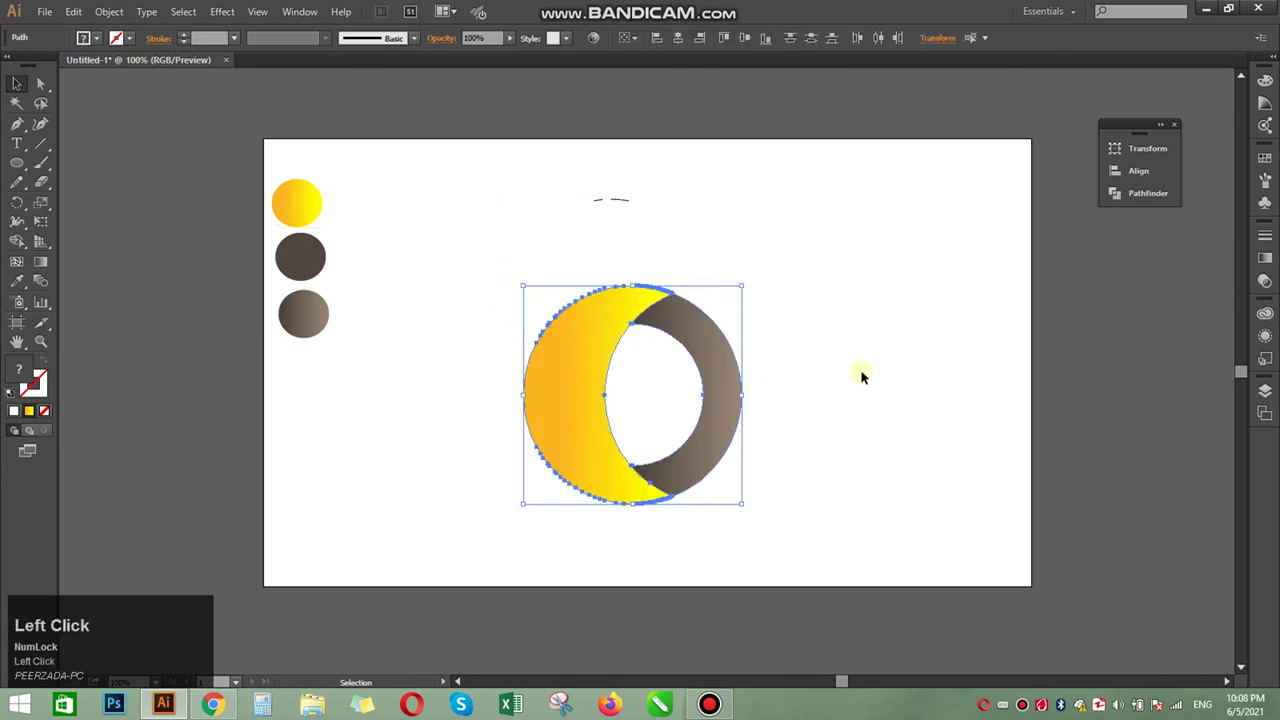
pyautogui.click(862, 373)
pyautogui.moveTo(569, 221); pyautogui.dragTo(557, 218)
pyautogui.press('Delete')
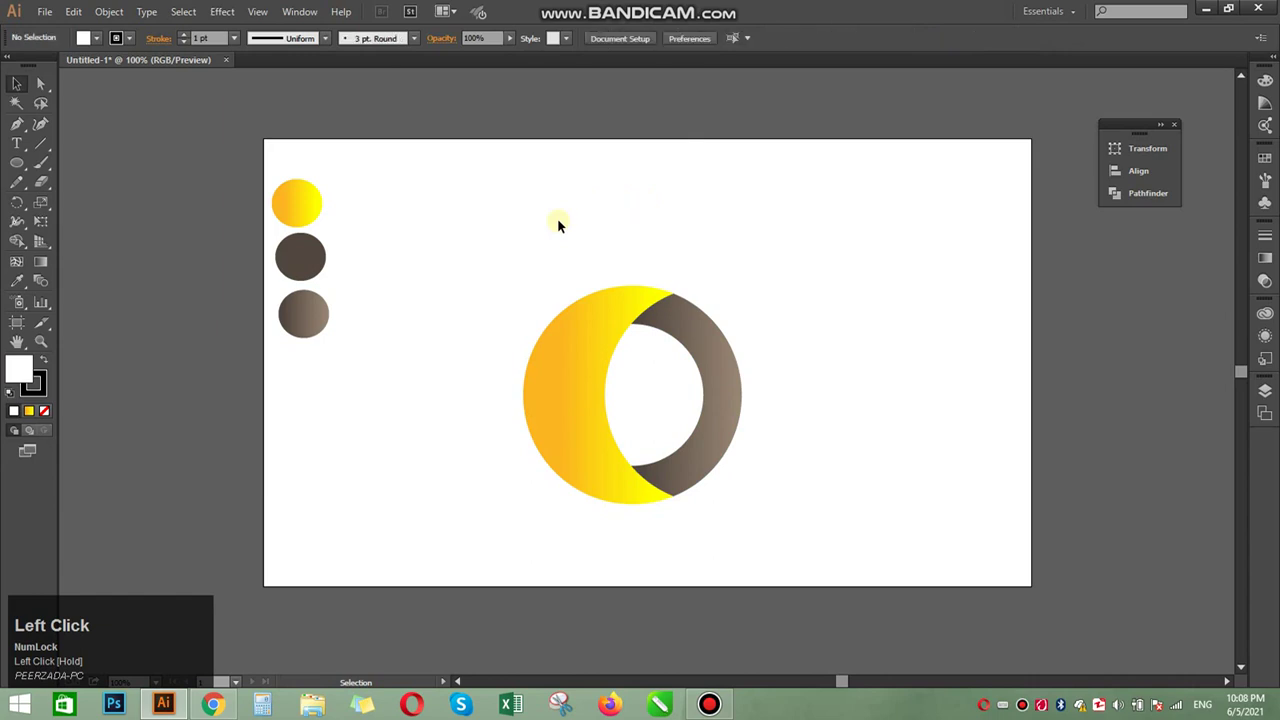
# - Move the crescent and ring piece back up together to the upper middle of the artboard
pyautogui.click(711, 398)
pyautogui.moveTo(711, 398); pyautogui.dragTo(691, 315)
pyautogui.click(829, 417)
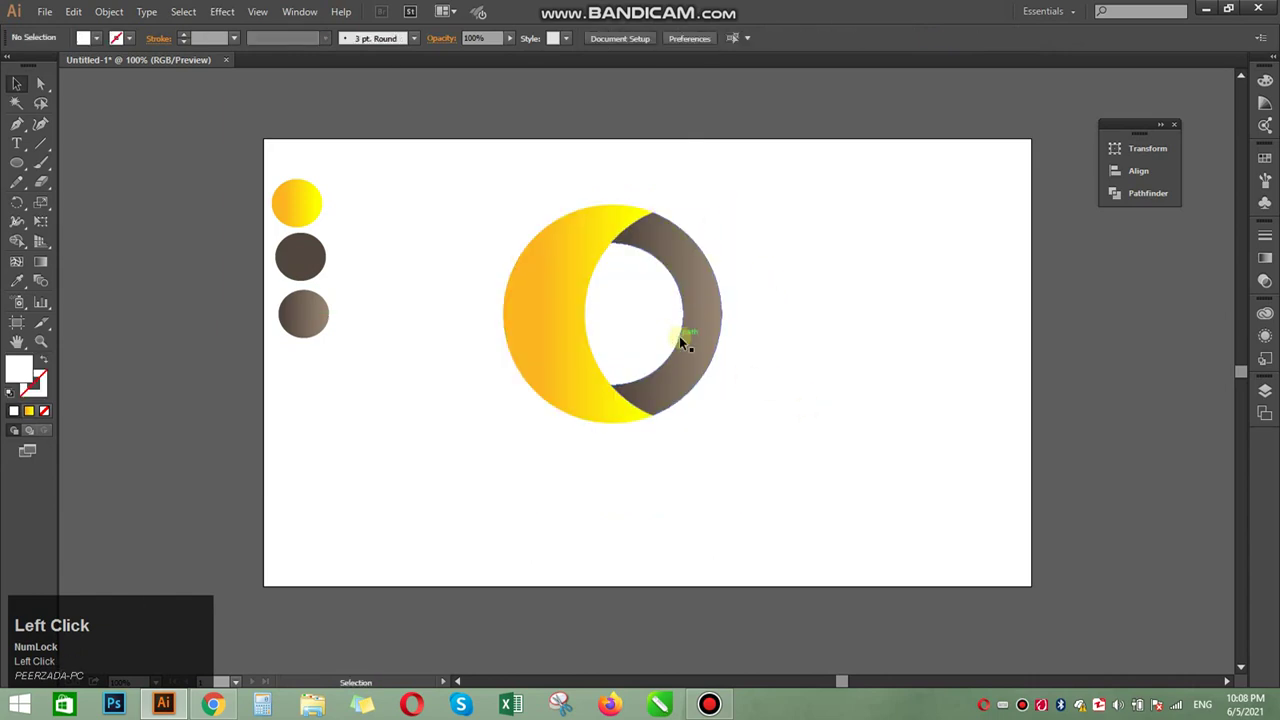
# - Give the brown ring piece a white stroke
pyautogui.click(690, 348)
pyautogui.click(129, 38)
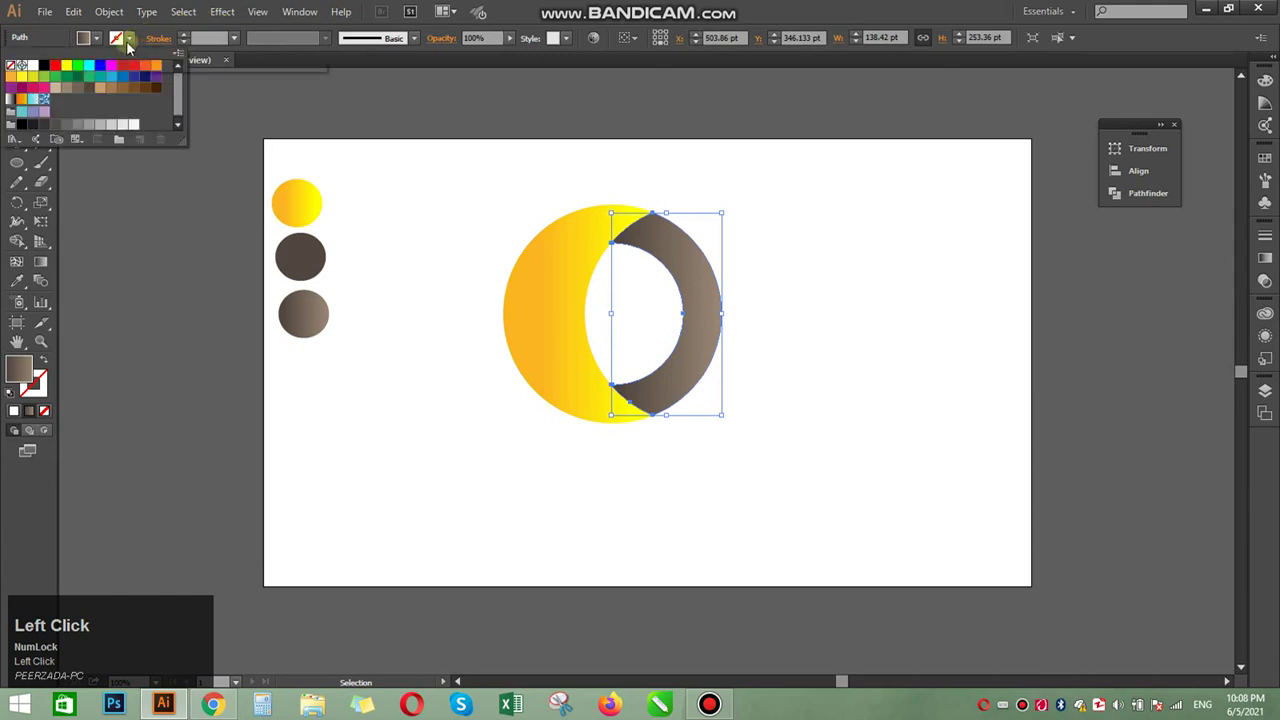
pyautogui.click(33, 65)
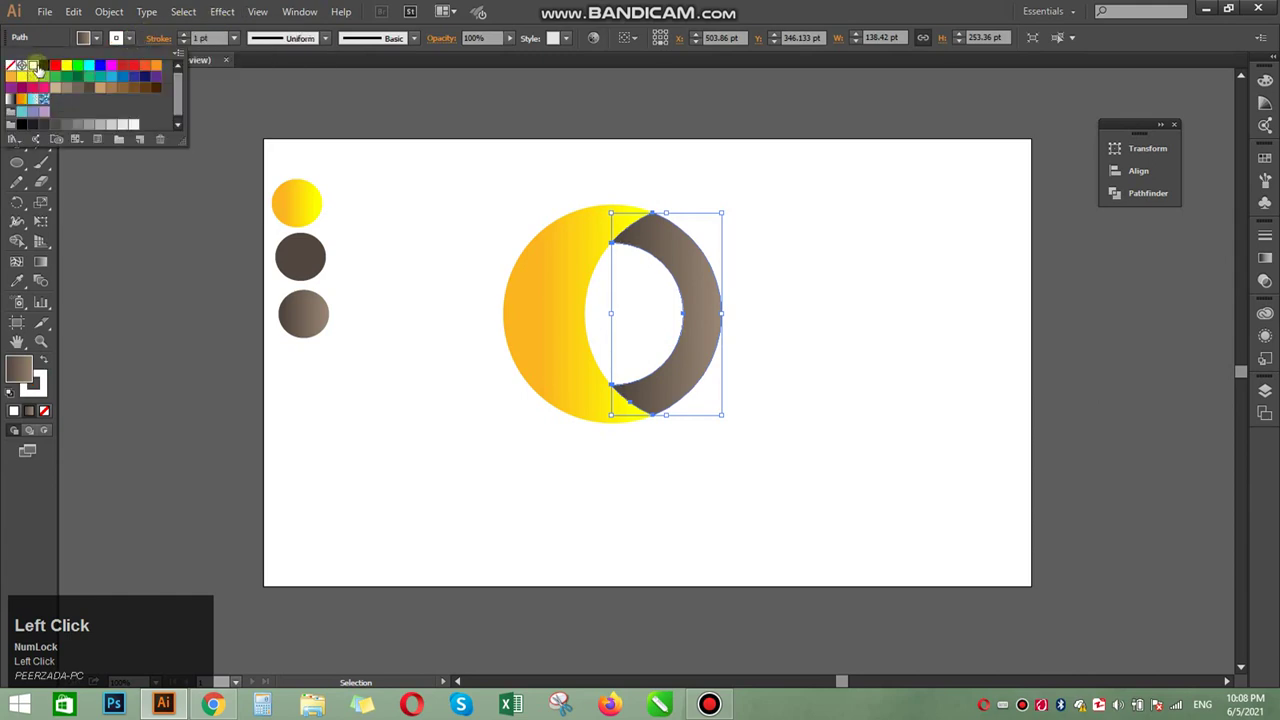
# - Try a 4 pt stroke weight on the brown ring piece and undo the change
pyautogui.click(233, 38)
pyautogui.click(233, 38)
pyautogui.click(251, 162)
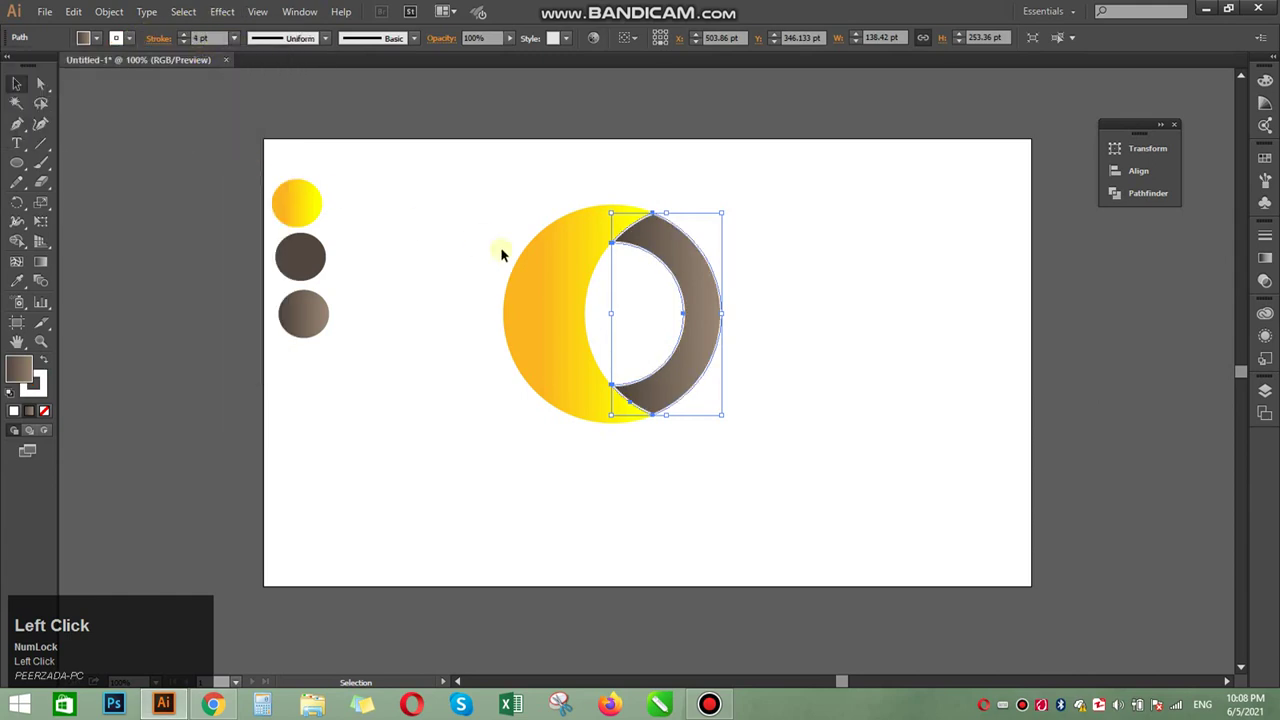
pyautogui.click(502, 254)
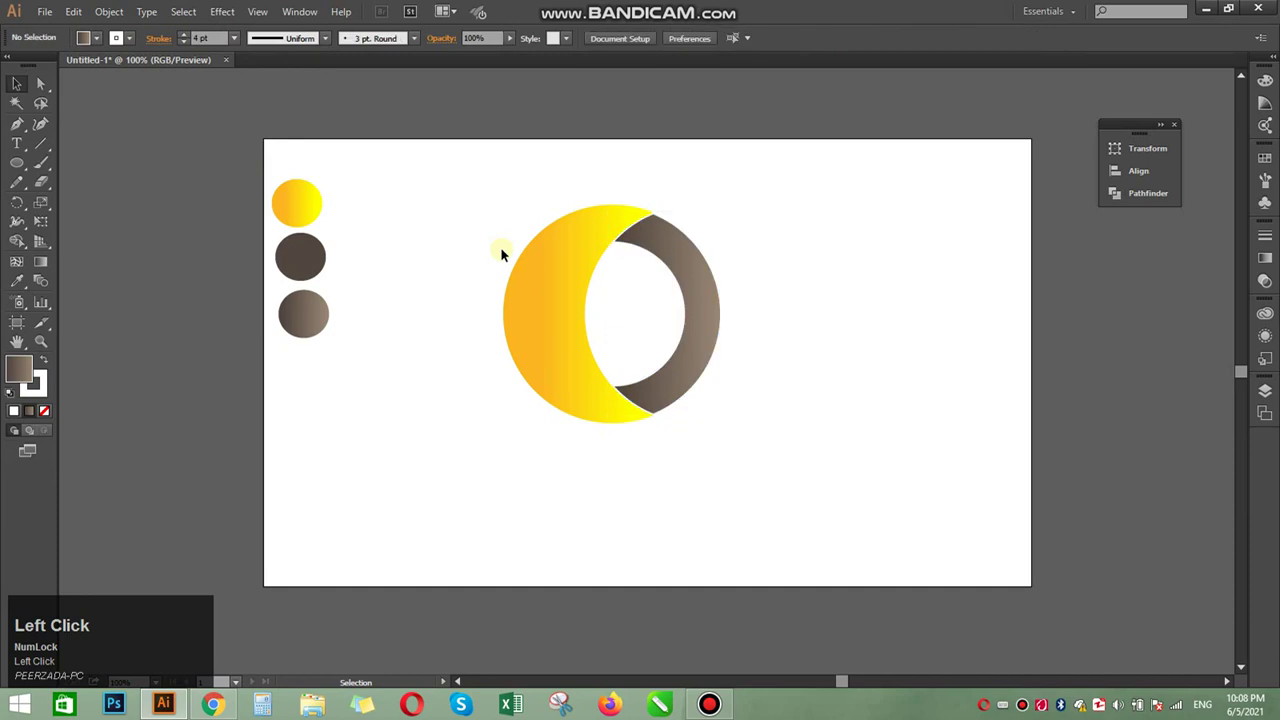
pyautogui.hotkey('ctrl', 'z')
pyautogui.hotkey('ctrl', 'z')
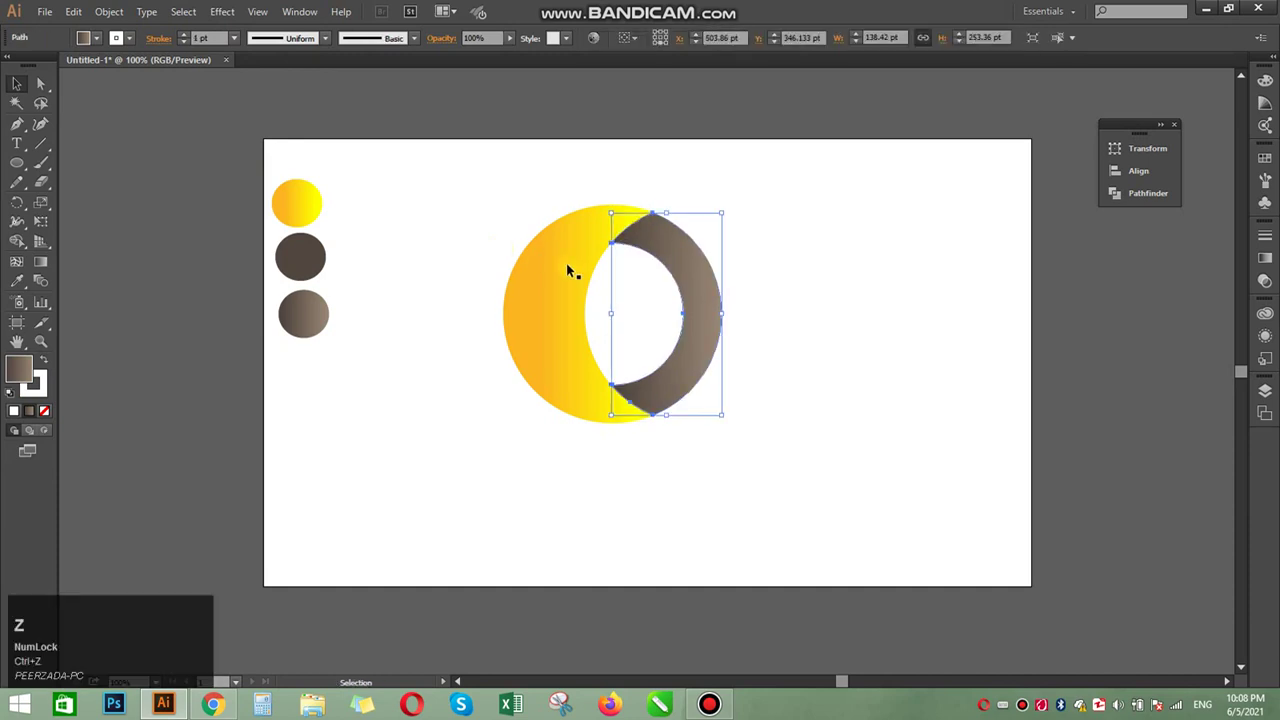
pyautogui.click(779, 282)
pyautogui.click(660, 263)
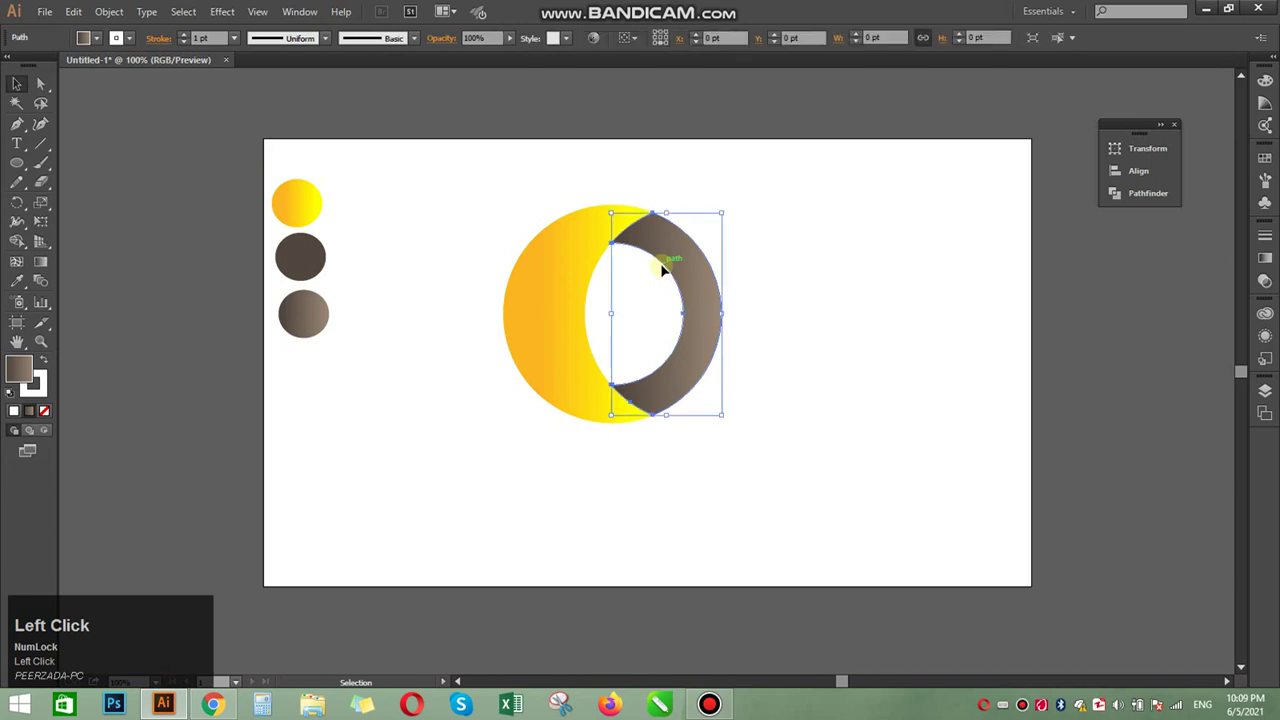
pyautogui.click(411, 199)
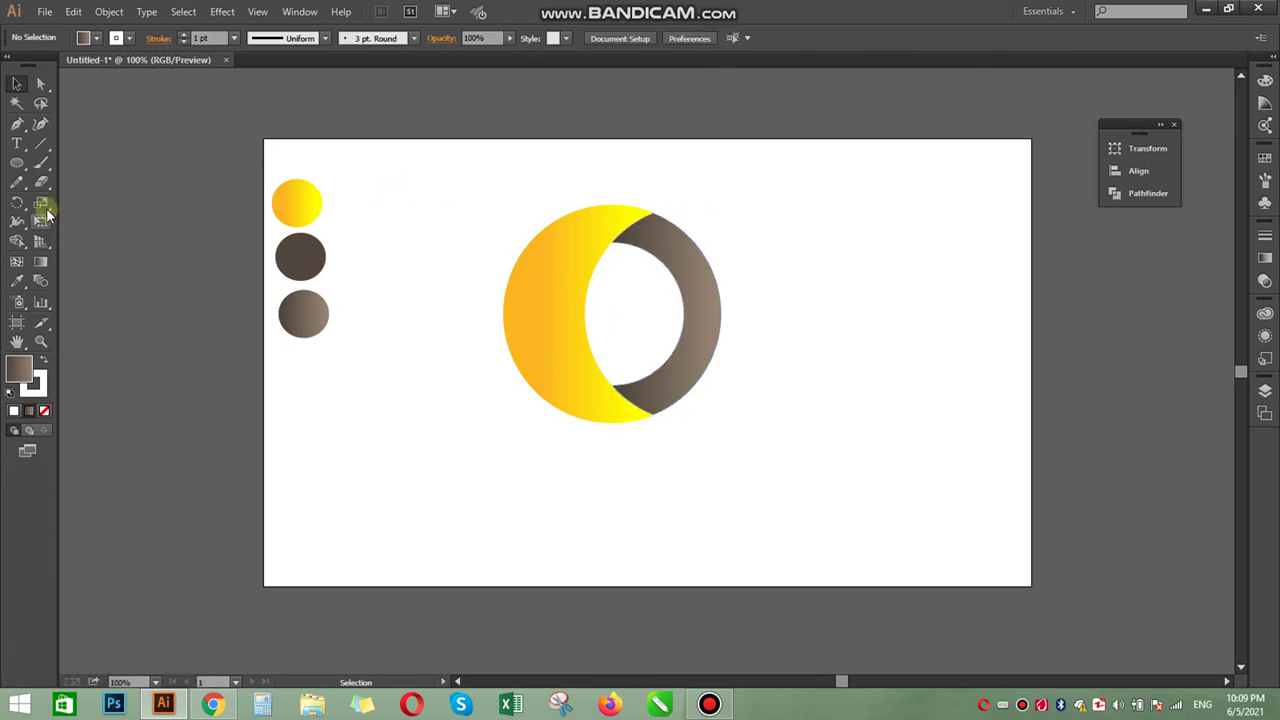
# - Duplicate the yellow crescent slightly to its left and fill the copy with the solid dark brown sampled from the middle sample circle
pyautogui.moveTo(534, 292); pyautogui.dragTo(529, 296)
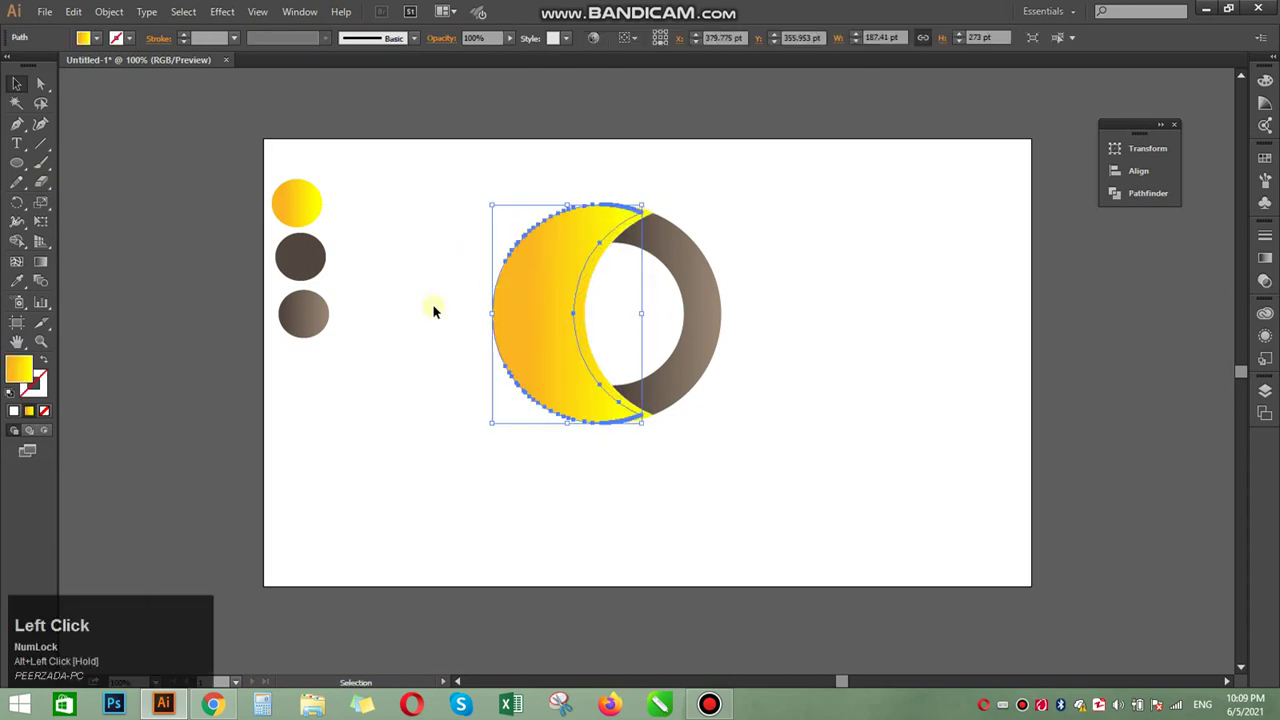
pyautogui.click(17, 281)
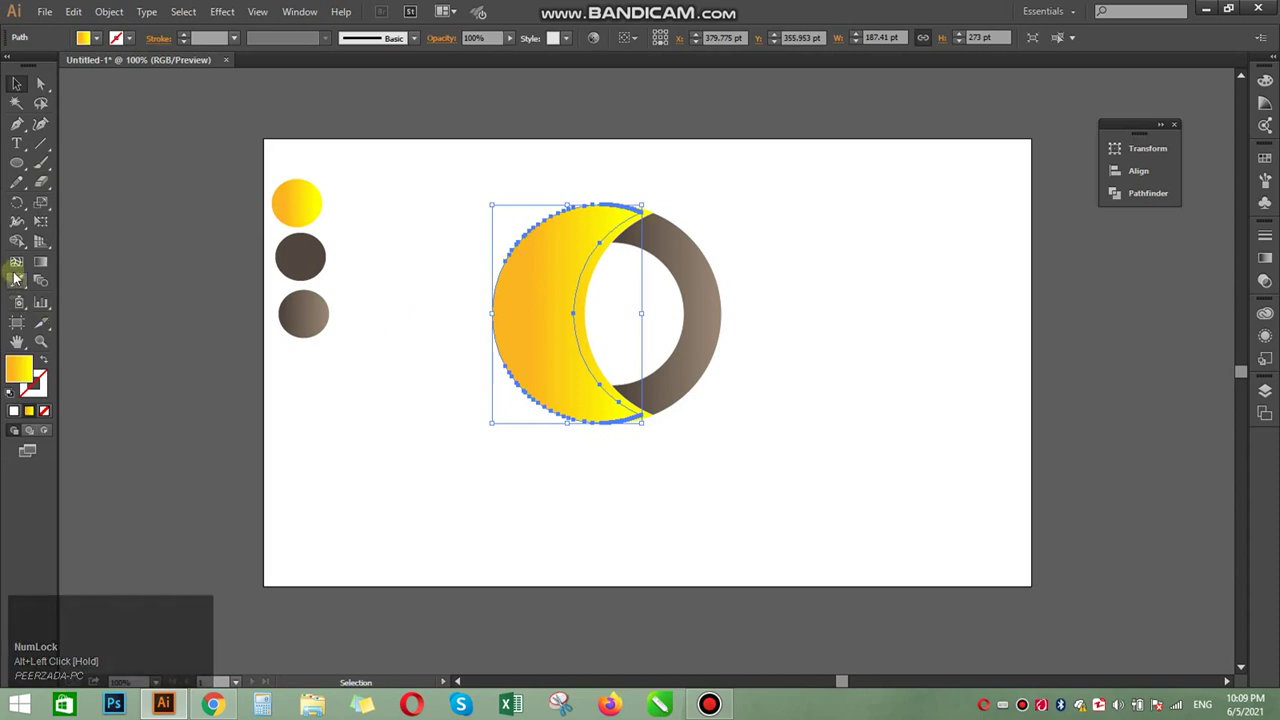
pyautogui.click(298, 241)
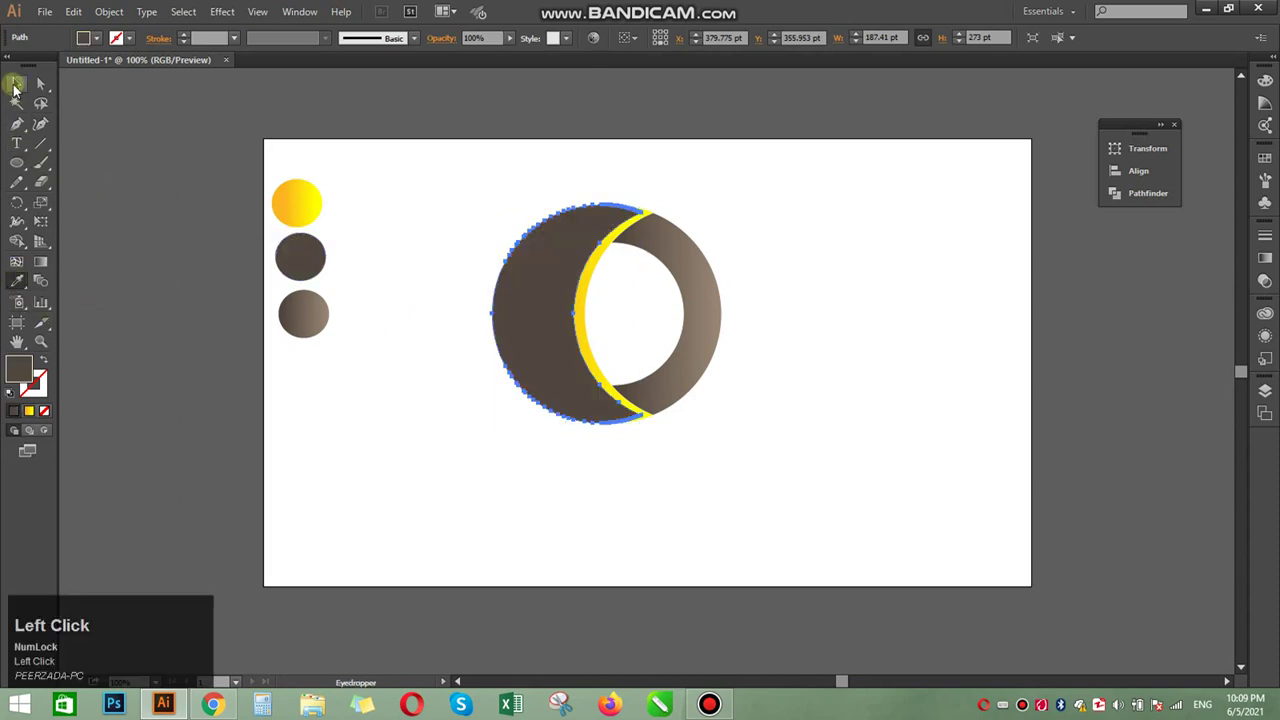
pyautogui.click(16, 84)
pyautogui.click(377, 370)
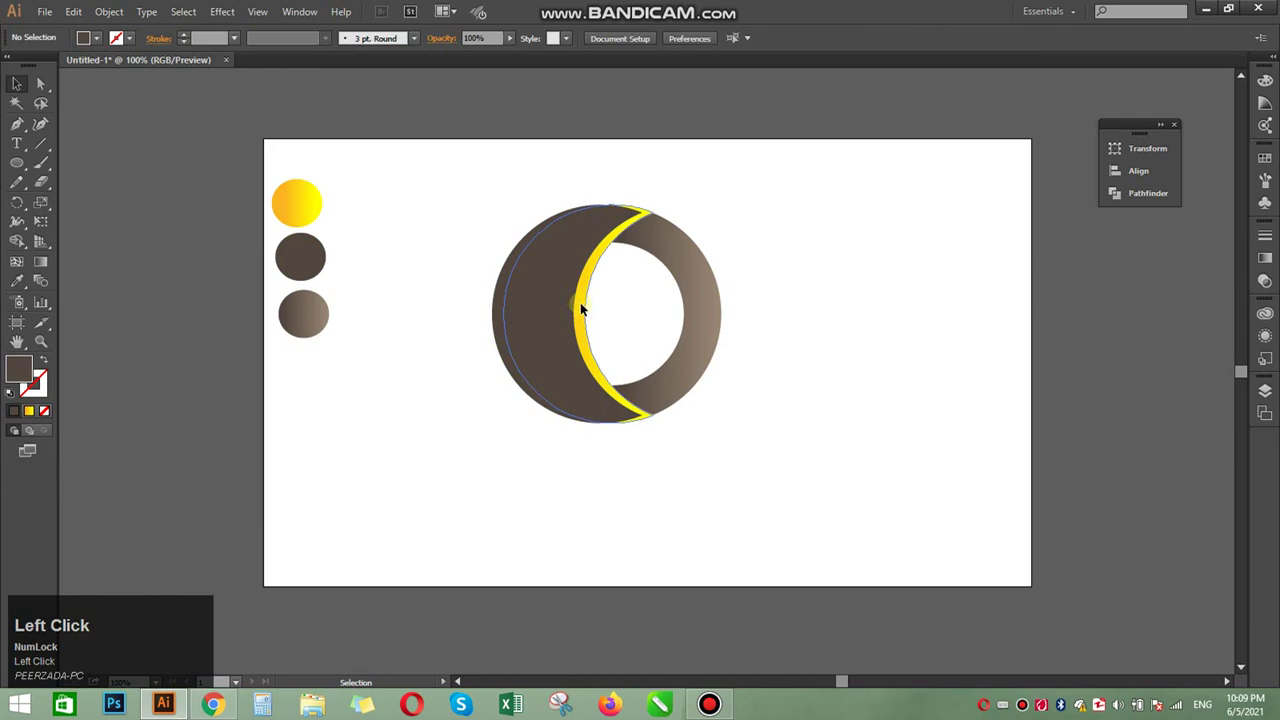
# - Bring the yellow crescent to the front of its dark brown copy
pyautogui.rightClick(581, 309)
pyautogui.moveTo(712, 537)
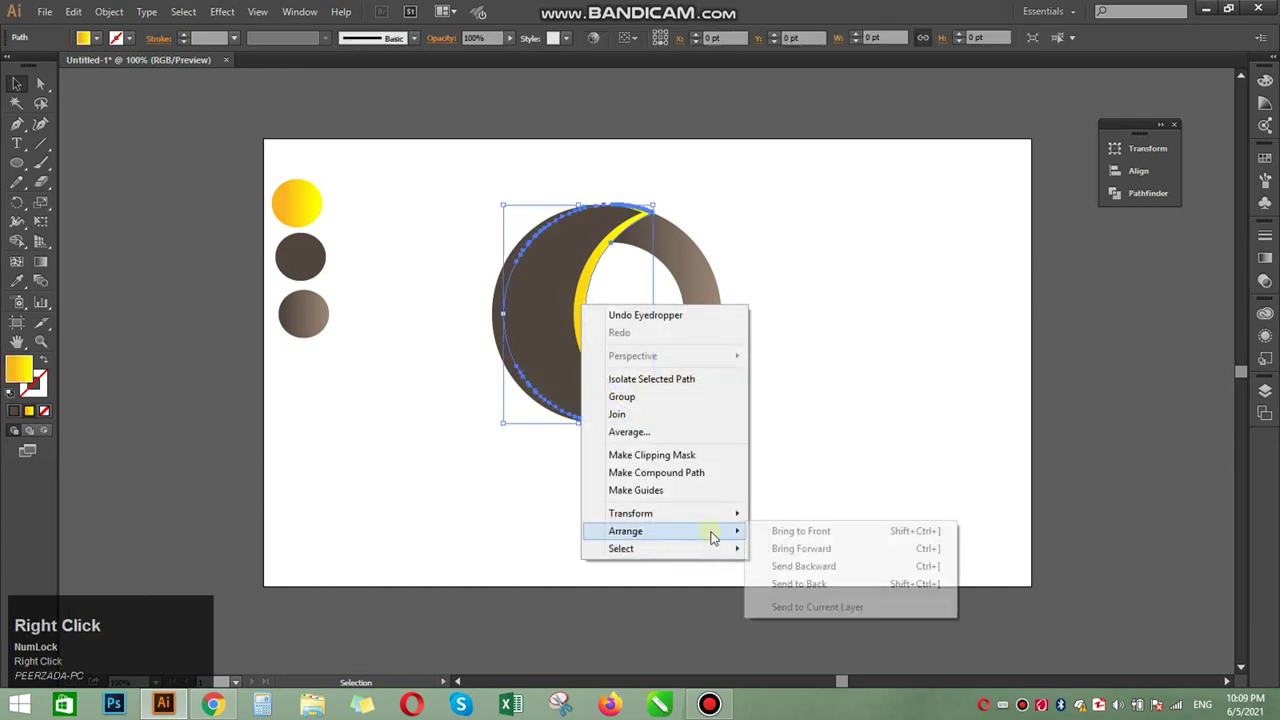
pyautogui.click(823, 531)
pyautogui.click(818, 534)
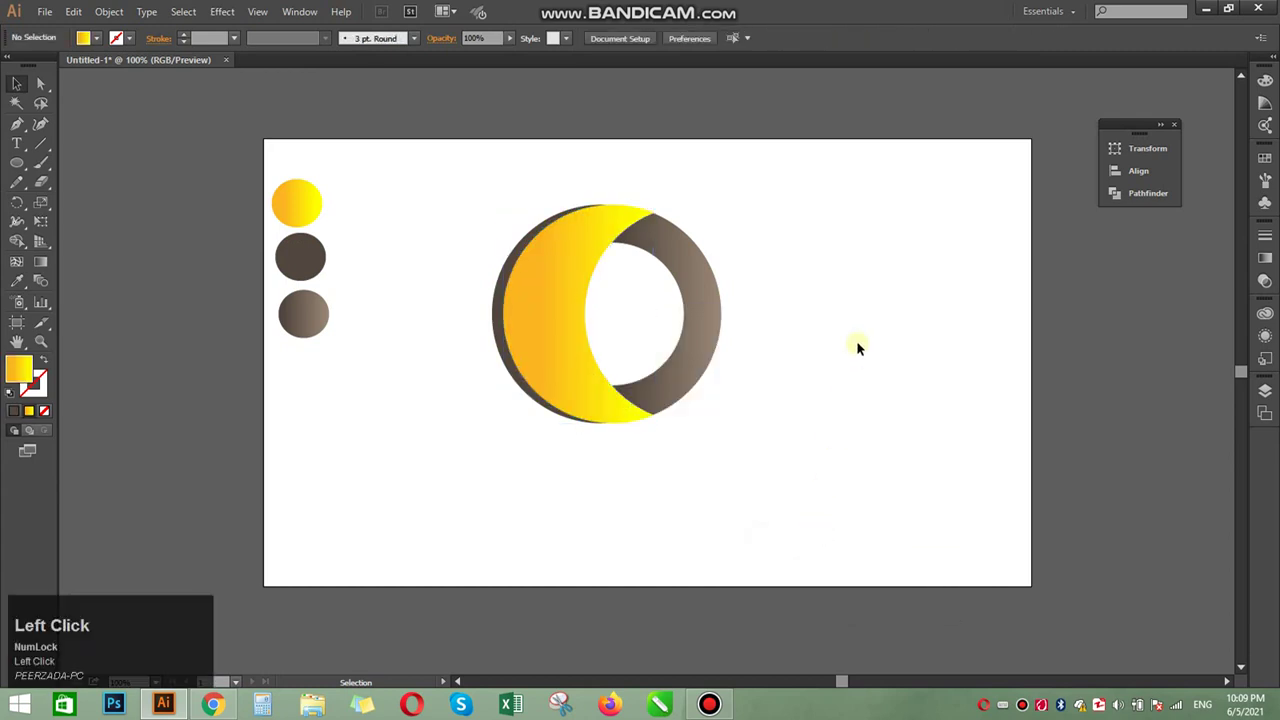